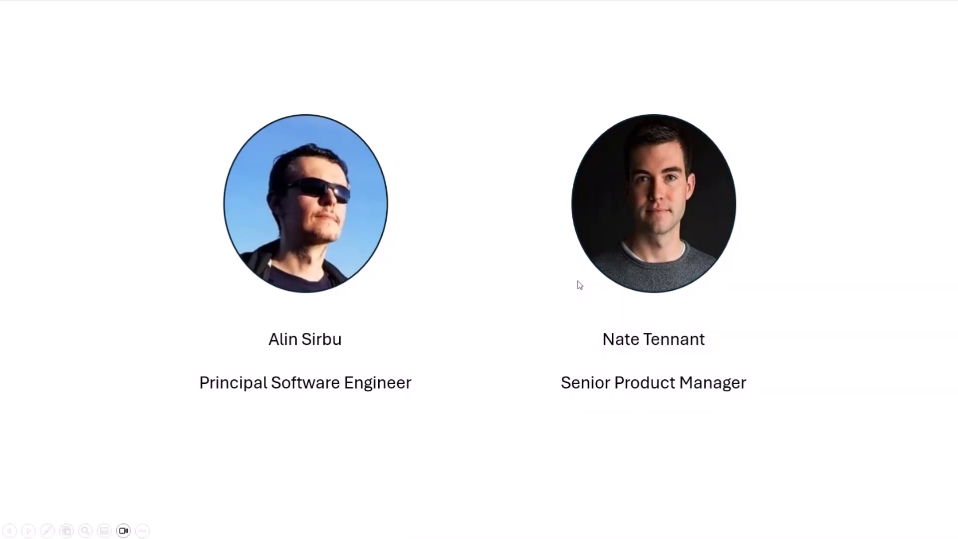
Step: Advance the slideshow to the 'Bring your own templates & custom Flows' slide
key("Right")
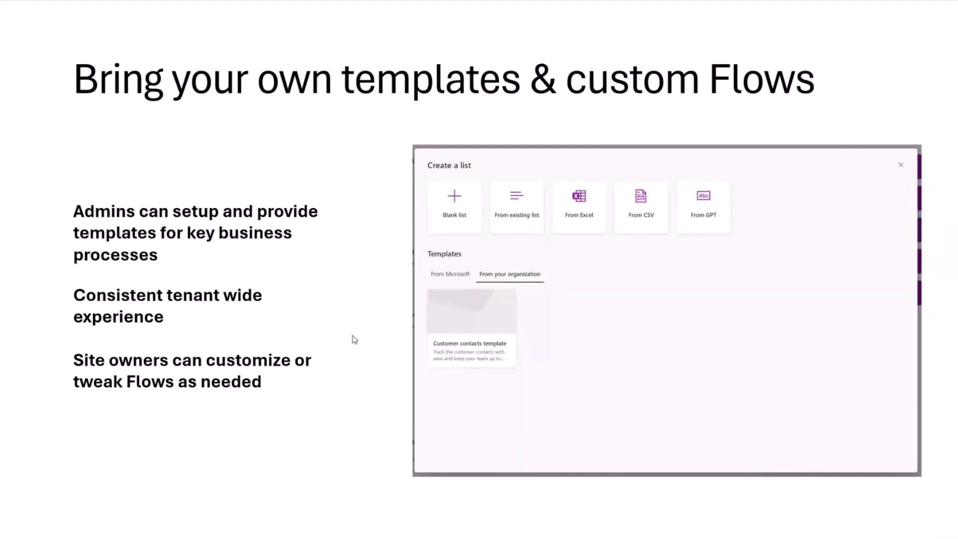
Step: Advance the slideshow to the Demo slide, leading into the empty Cake counter list
key("Right")
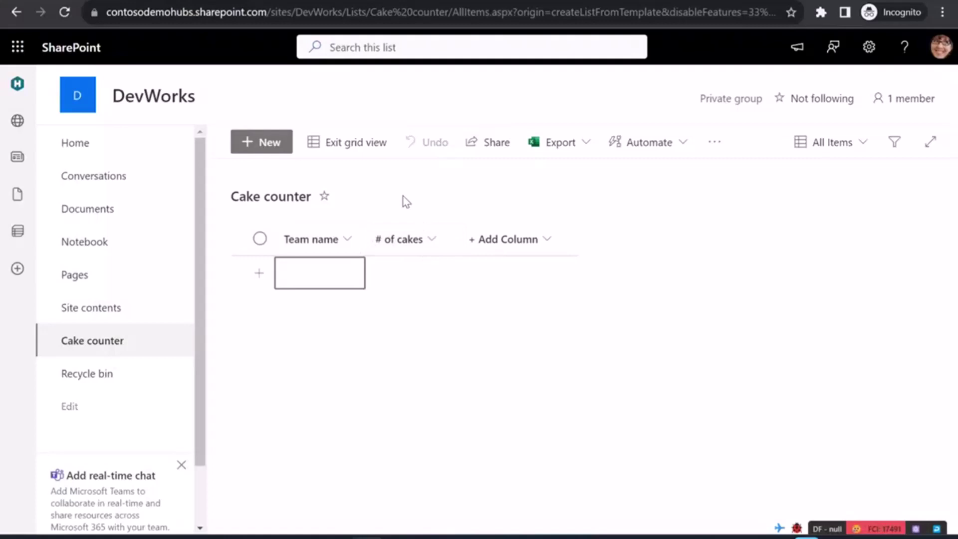
Step: Switch to the Power Automate tab with the flow posting new Cake counter items to Teams
left_click(300, 1)
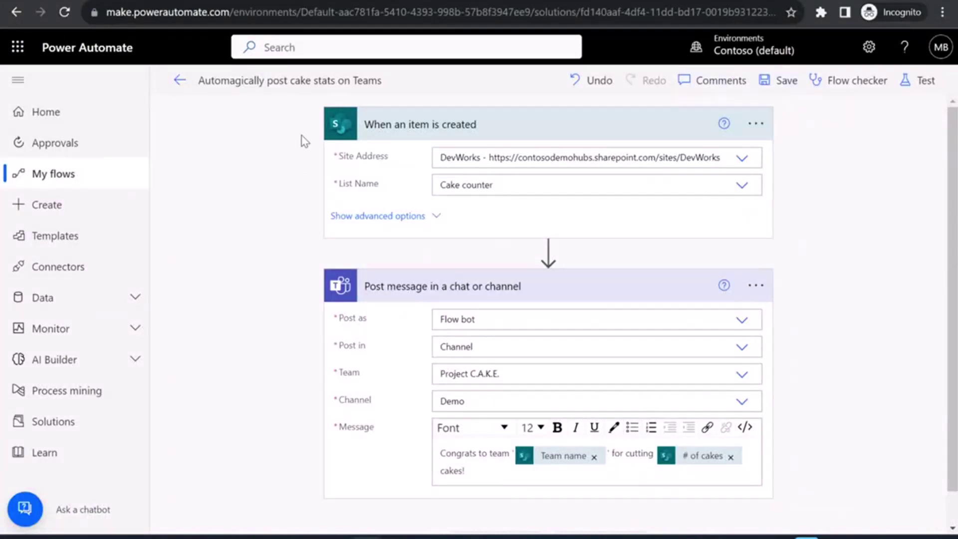
Step: Export the Demo solution as unmanaged, producing the Demosolution_1_0_0_2 zip in Downloads
key("alt+Left")
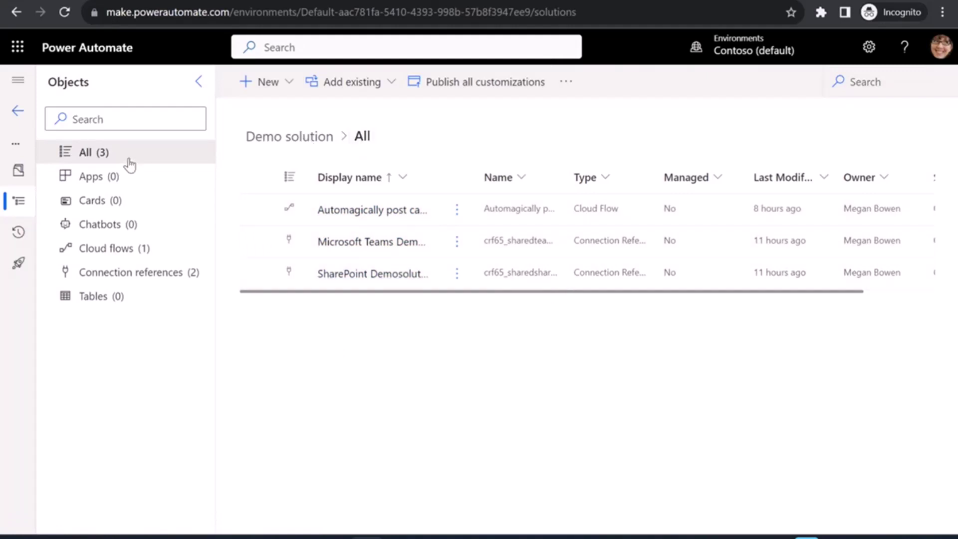
left_click(30, 117)
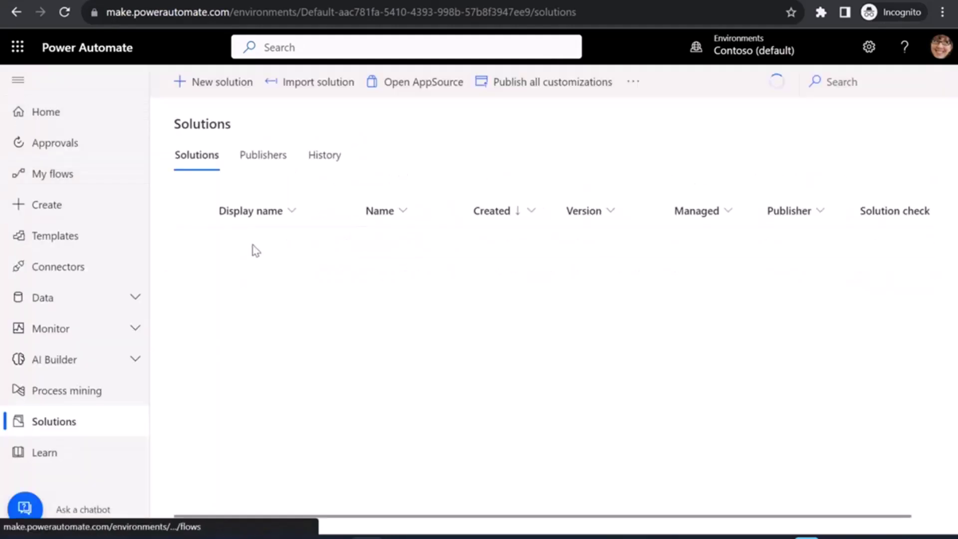
left_click(193, 243)
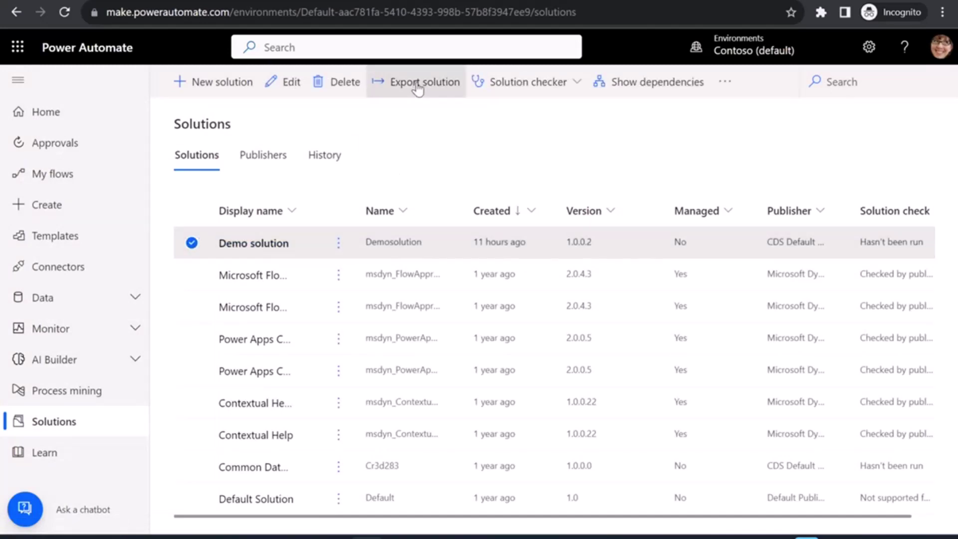
left_click(415, 85)
left_click(746, 514)
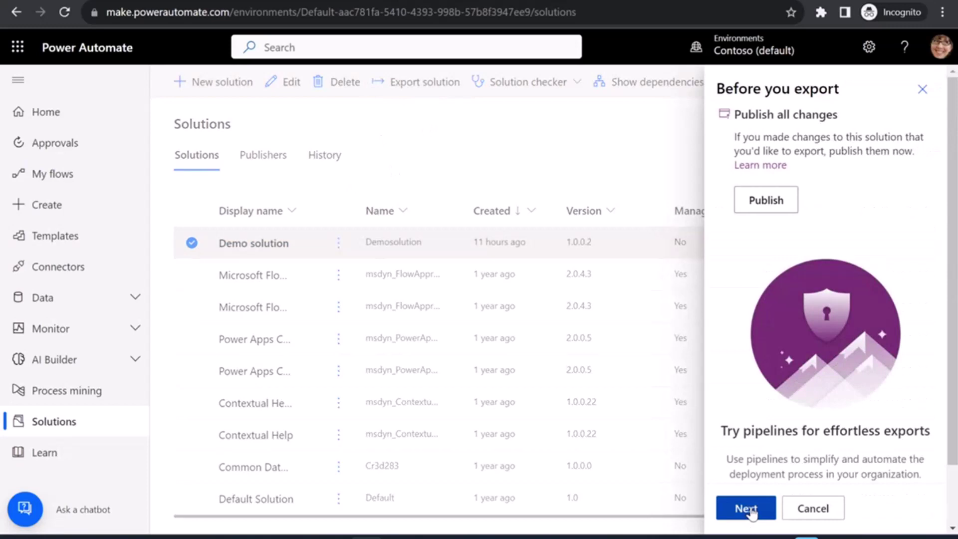
left_click(724, 295)
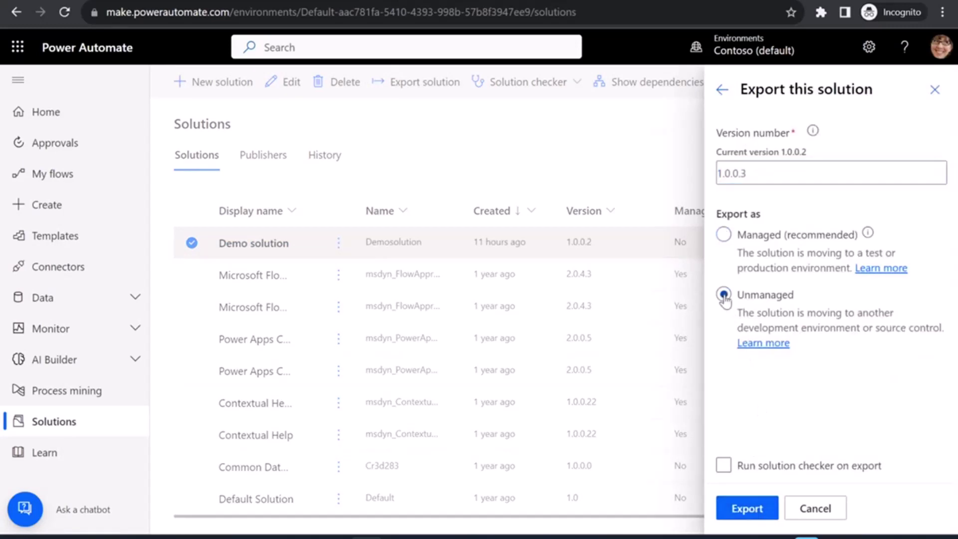
left_click(747, 510)
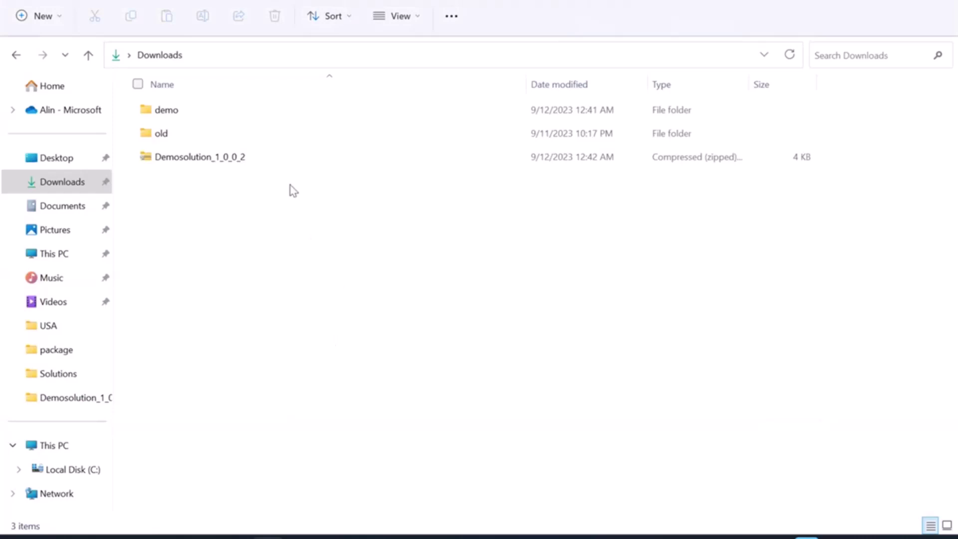
Step: Extract the downloaded Demosolution_1_0_0_2 zip to its suggested folder
left_click(220, 164)
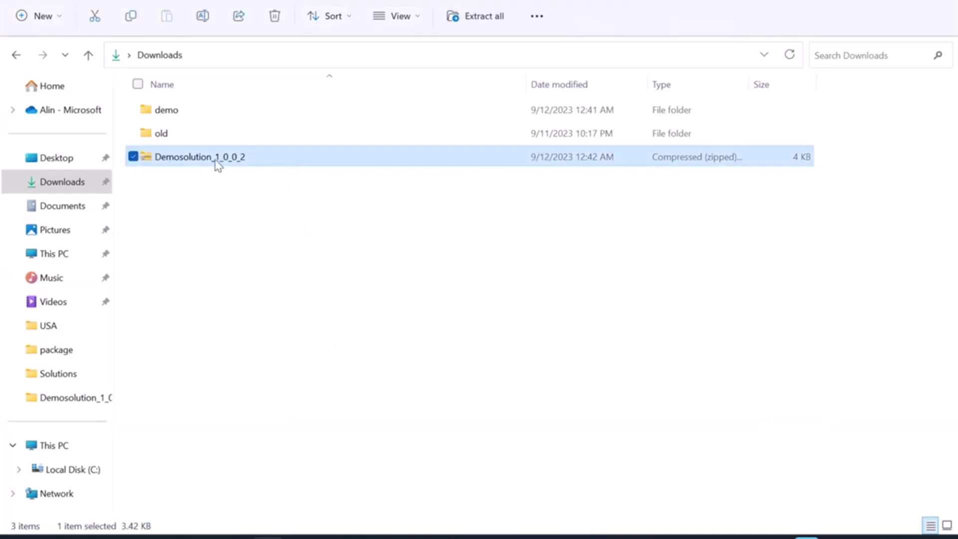
right_click(218, 165)
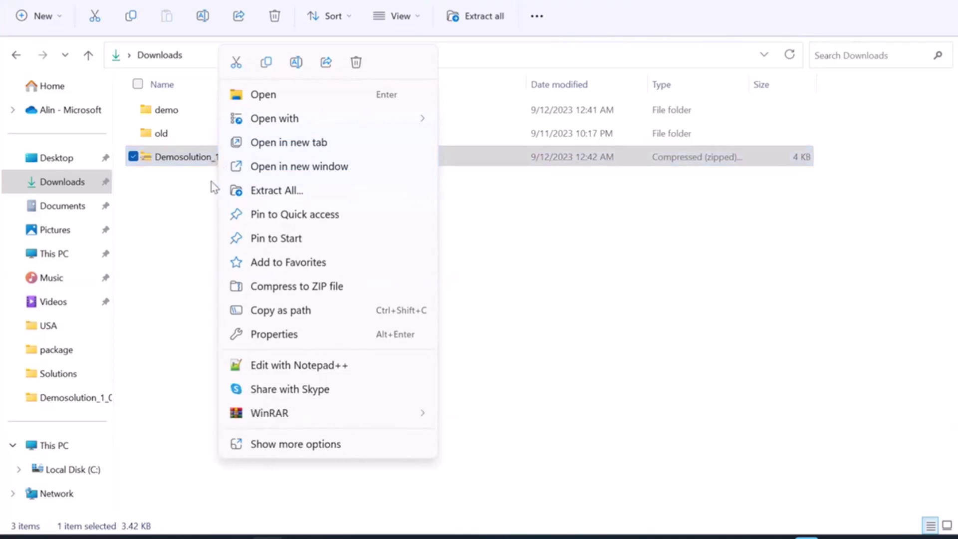
left_click(265, 190)
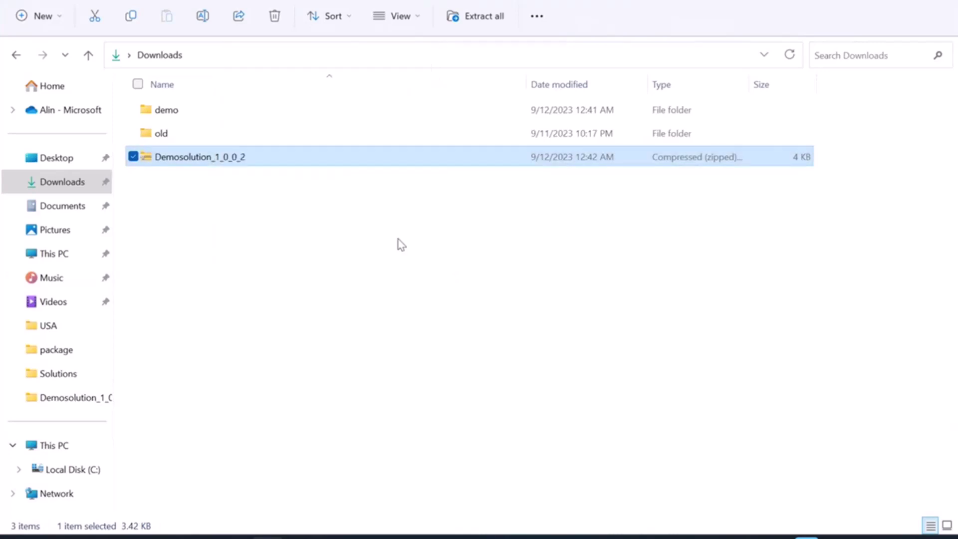
left_click(610, 417)
Step: Open the extracted Workflows folder and select the flow's JSON file
double_click(194, 191)
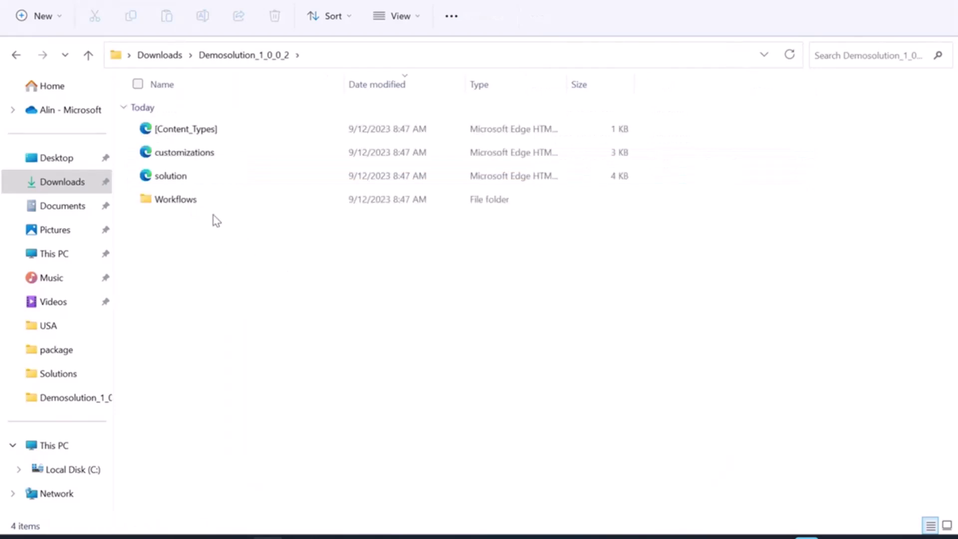
double_click(219, 202)
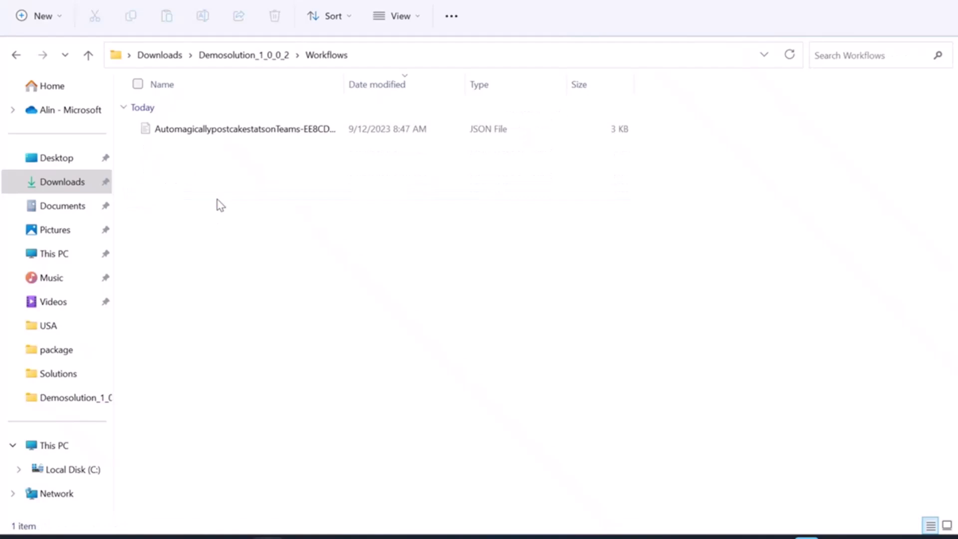
left_click_drag(346, 86, 463, 83)
left_click(354, 129)
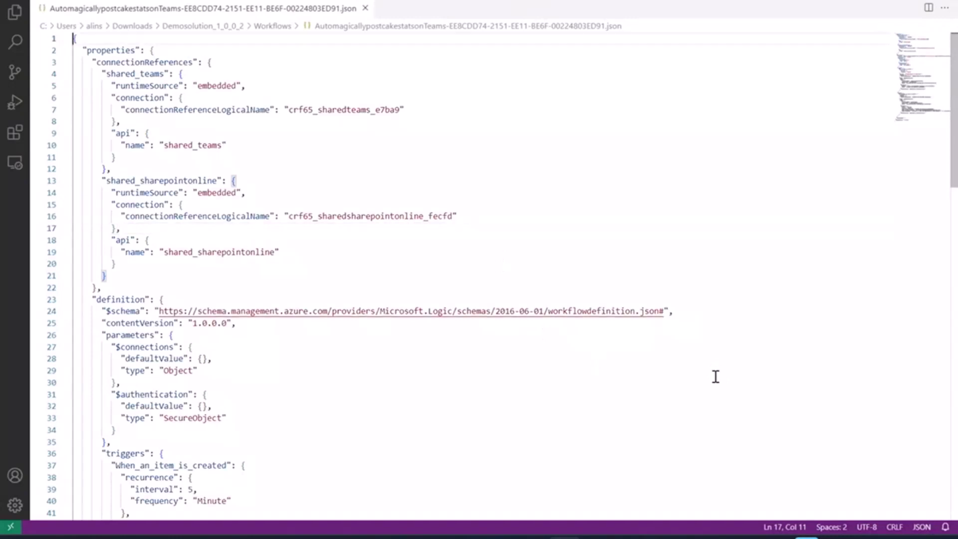
Step: Find the trigger's dataset and replace the hard-coded site URL with {ContextSharePointSiteUrl}
key("ctrl+Home")
key("ctrl+f")
type("dataset")
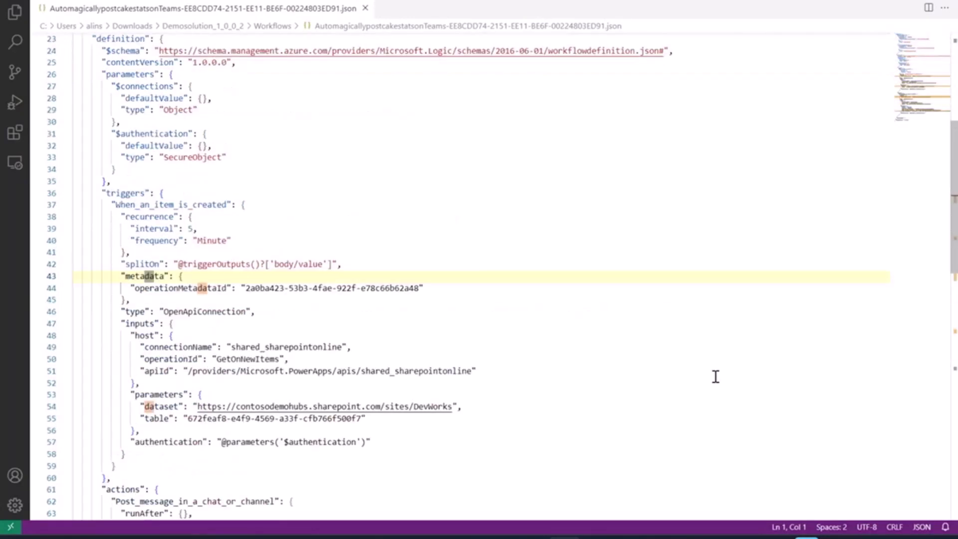
scroll(716, 377, "down", 2)
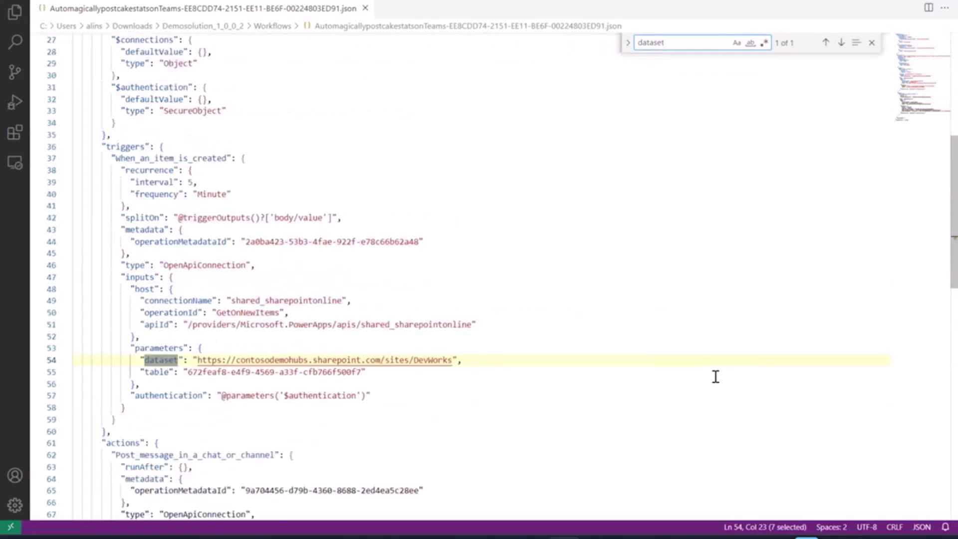
scroll(715, 377, "down", 1)
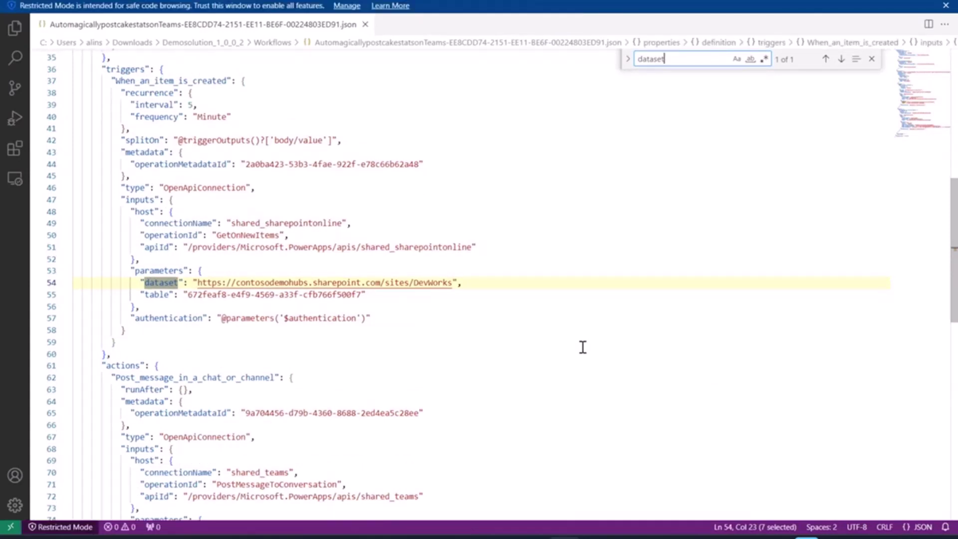
left_click(198, 283)
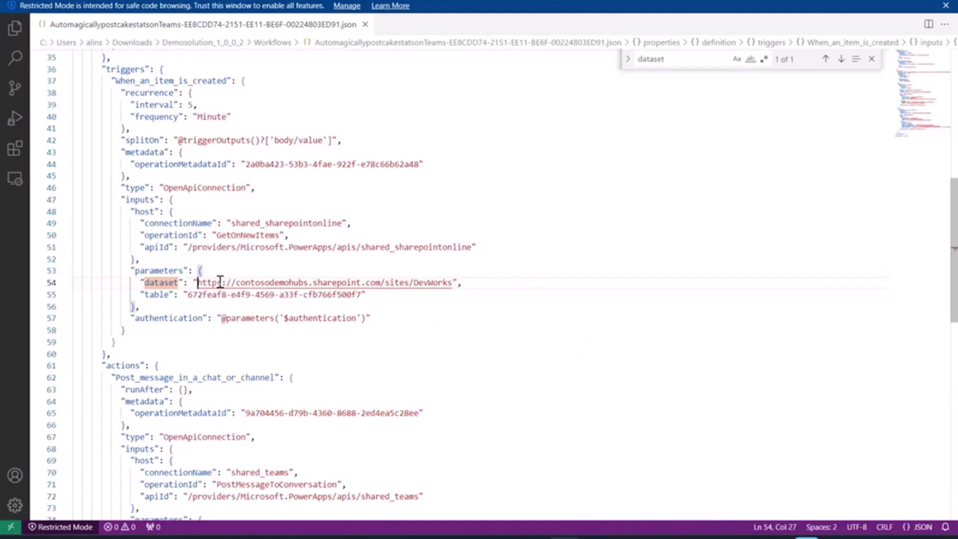
left_click_drag(219, 283, 453, 282)
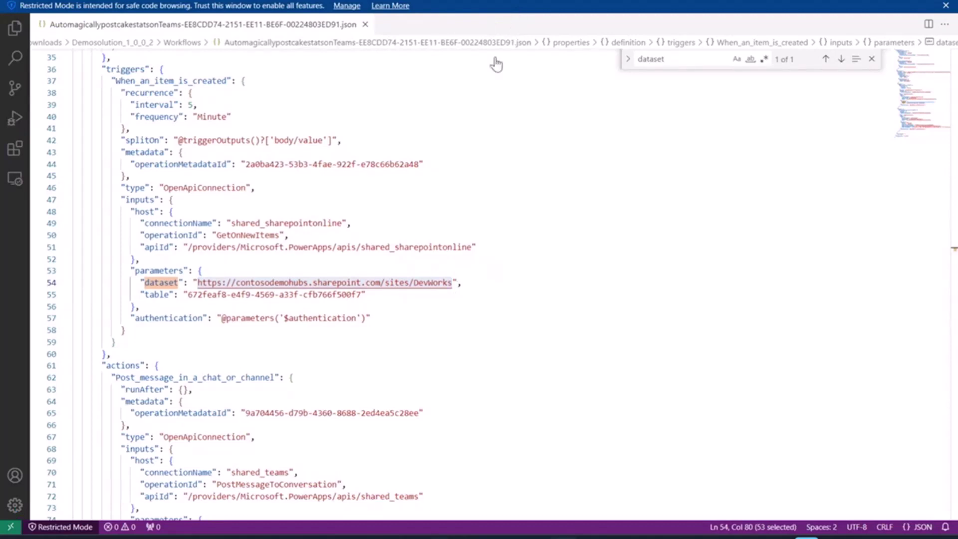
type("{ContextSharePointSiteUrl}")
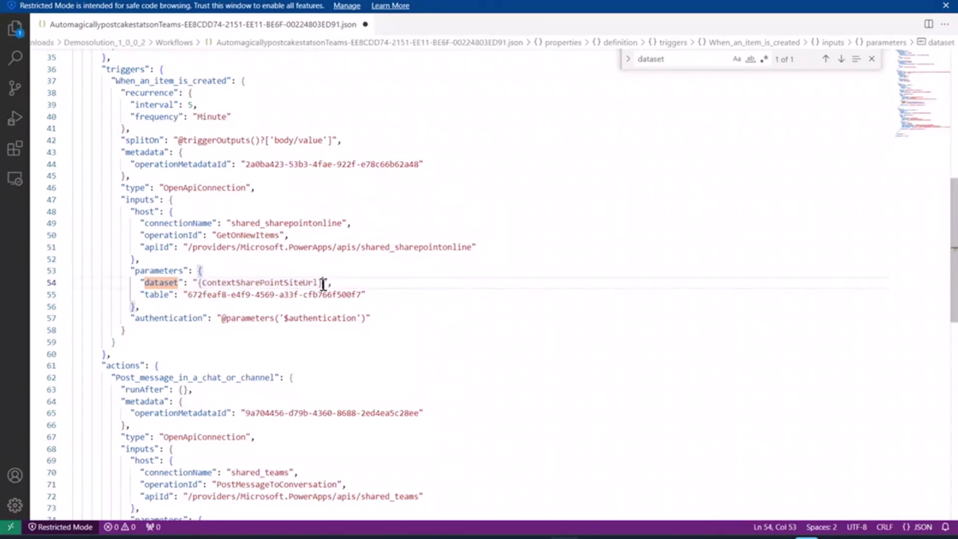
Step: Replace the trigger's table list id with {ContextSharePointListId} and save the JSON file
left_click(191, 294)
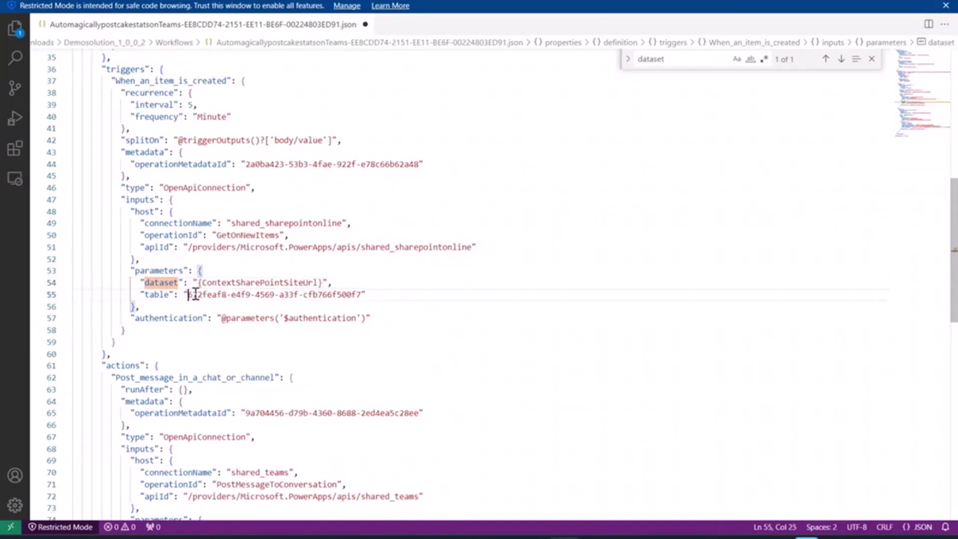
left_click_drag(195, 295, 365, 296)
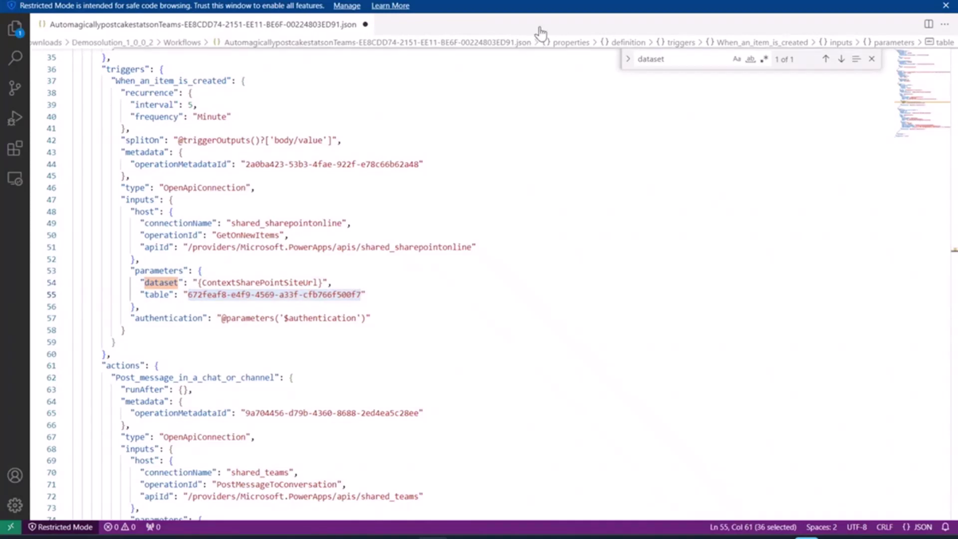
type("{ContextSharePointListId}")
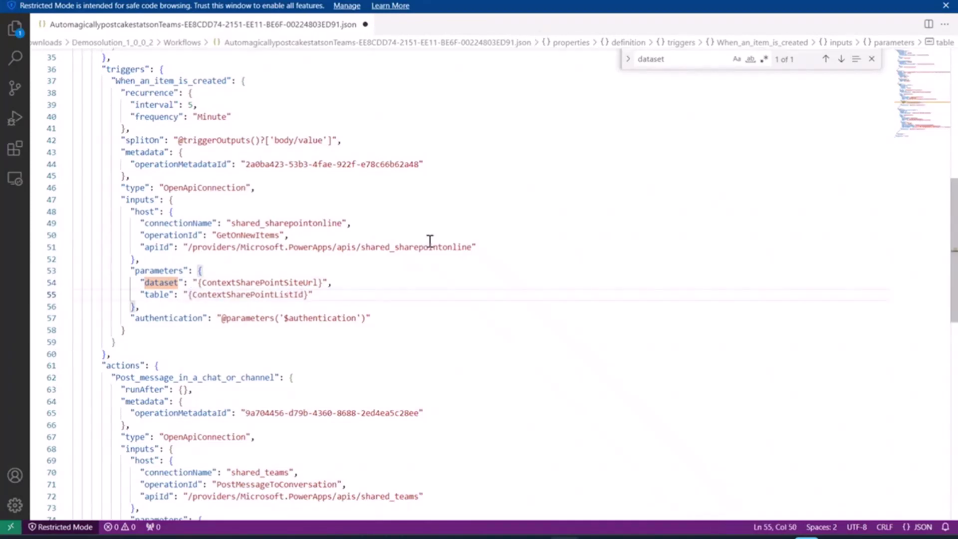
key("ctrl+s")
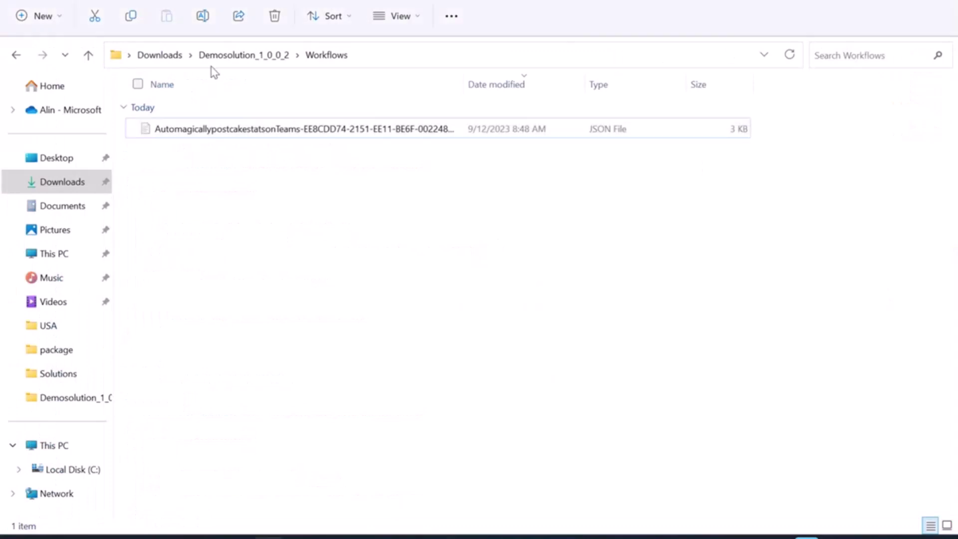
Step: Compress all contents of the Demosolution_1_0_0_2 folder into a zip named solution
left_click(244, 55)
left_click(232, 284)
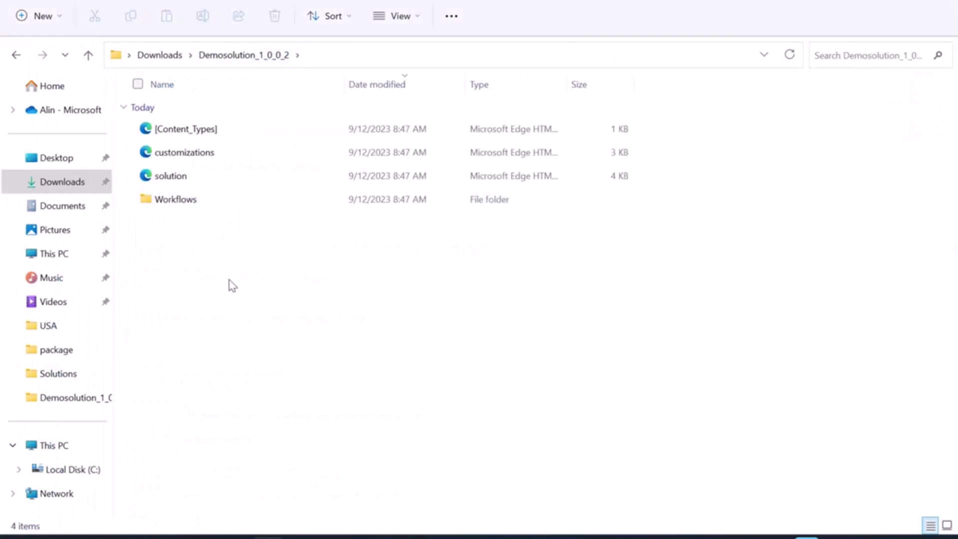
key("ctrl+a")
right_click(227, 202)
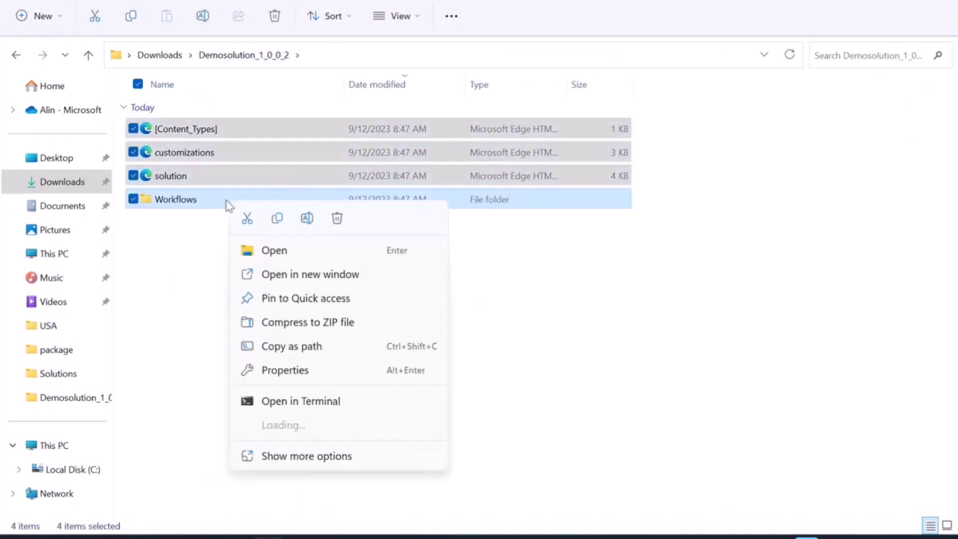
left_click(262, 322)
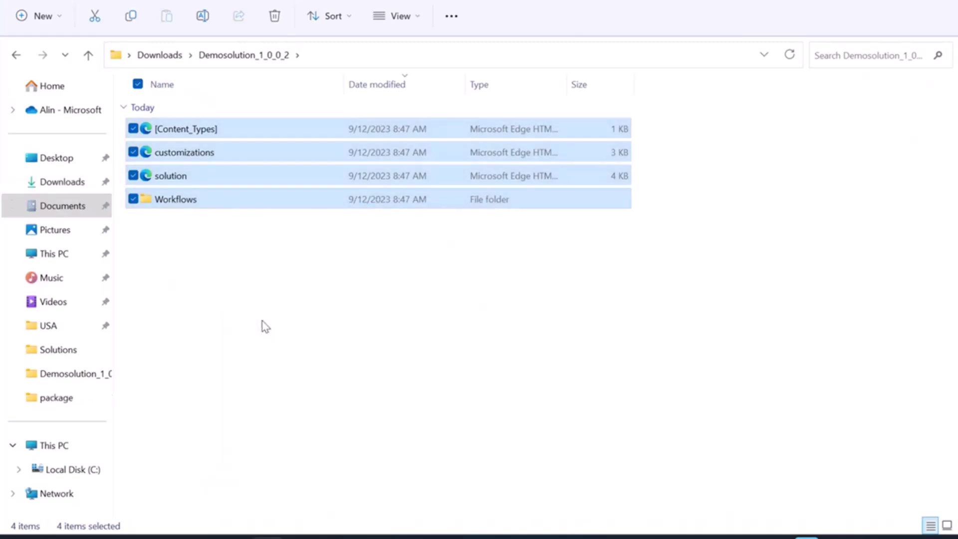
type("sol")
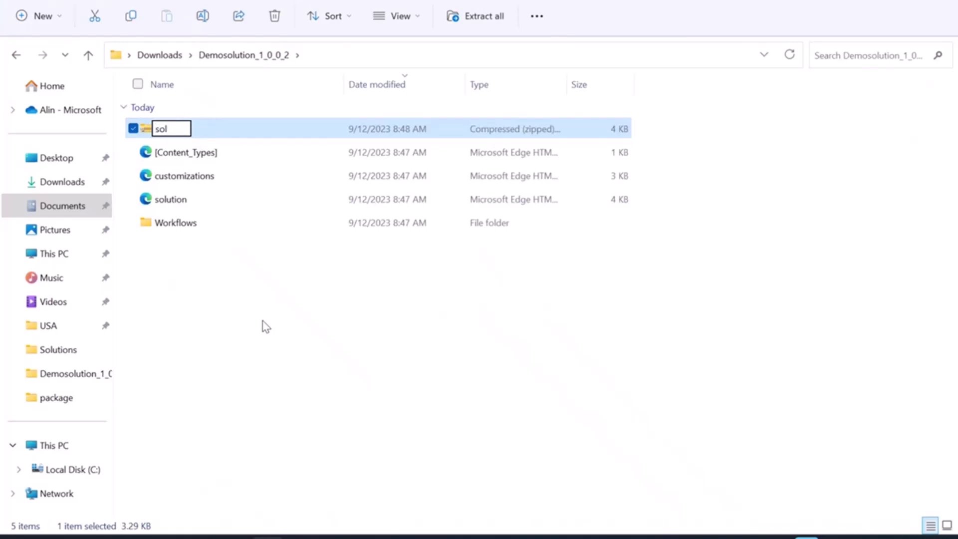
type("ution")
key("BackSpace")
key("BackSpace")
key("BackSpace")
type("ion")
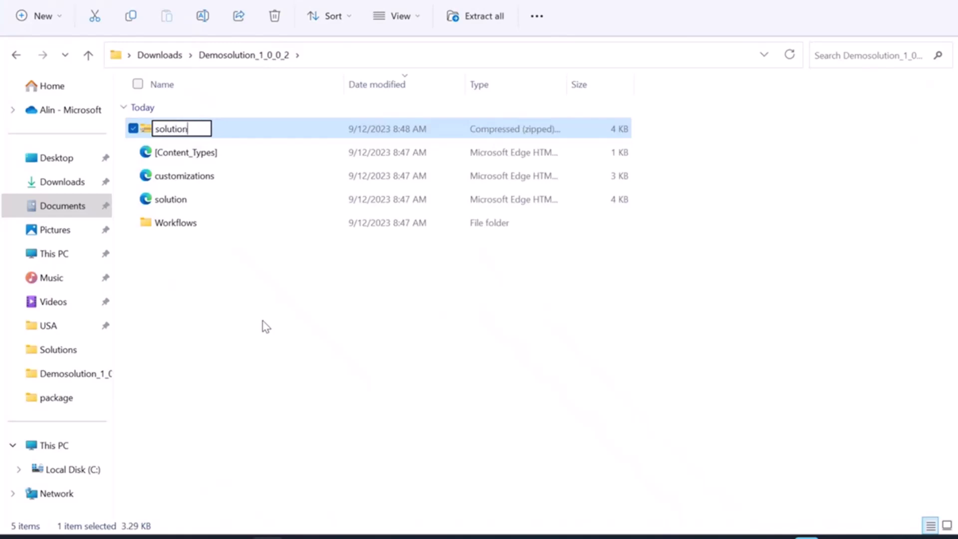
key("Return")
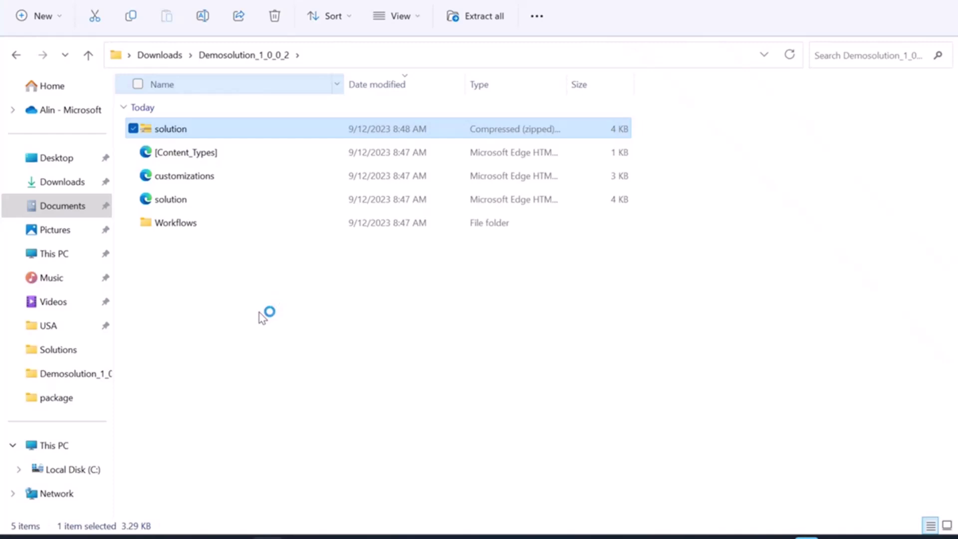
Step: Paste the solution zip into the Downloads folder and switch to PowerShell
key("alt+Up")
left_click(259, 315)
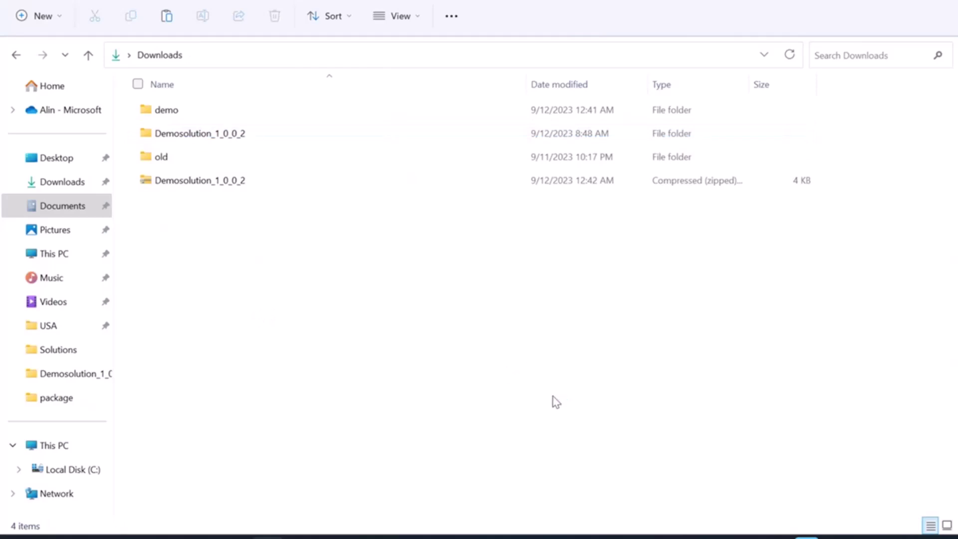
key("ctrl+v")
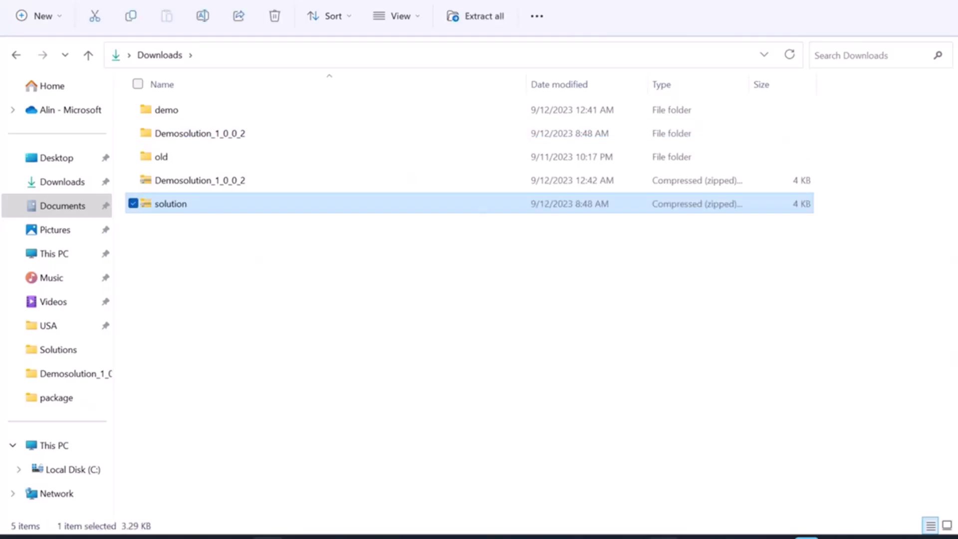
left_click(664, 538)
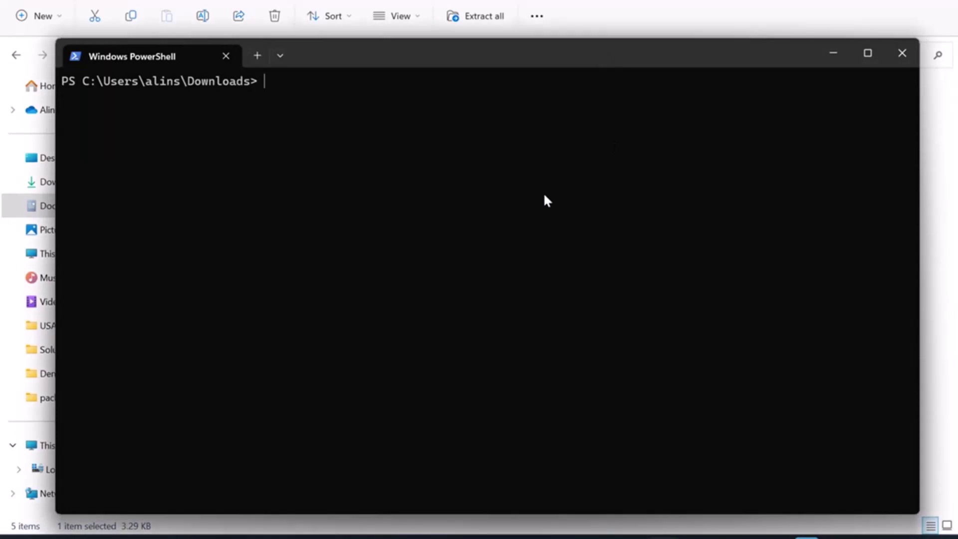
Step: Run Get-SPOSiteScriptFromList on the Cake counter list, writing the site script to manifest.json
key("ctrl+v")
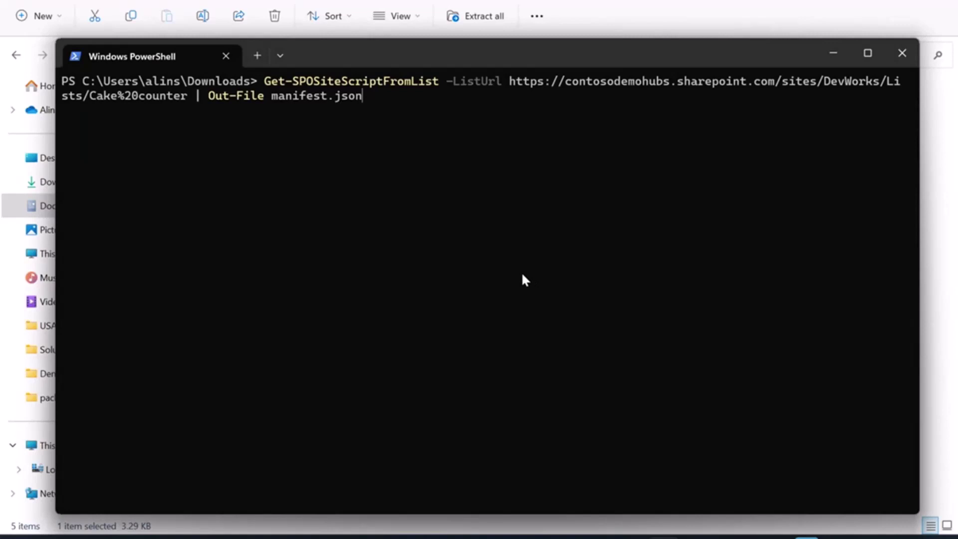
key("Return")
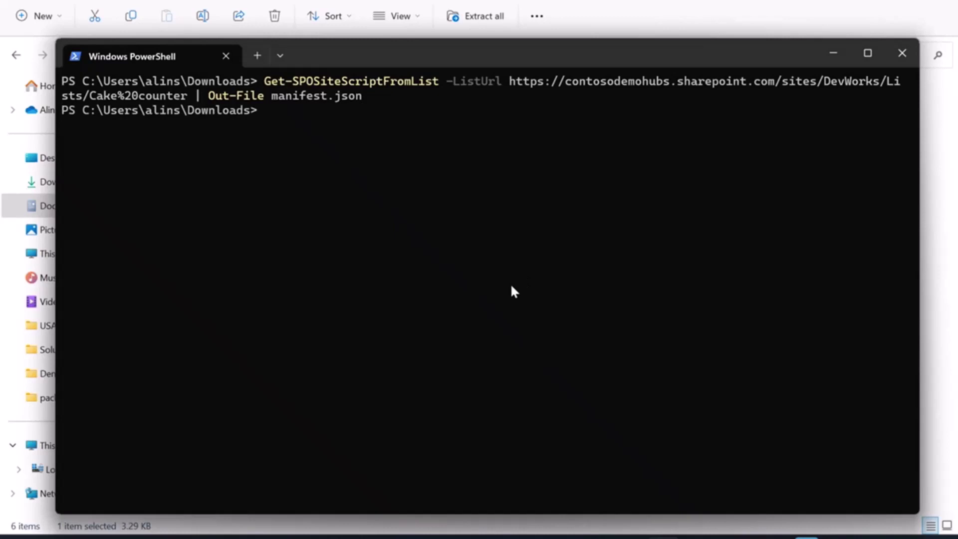
key("alt+Tab")
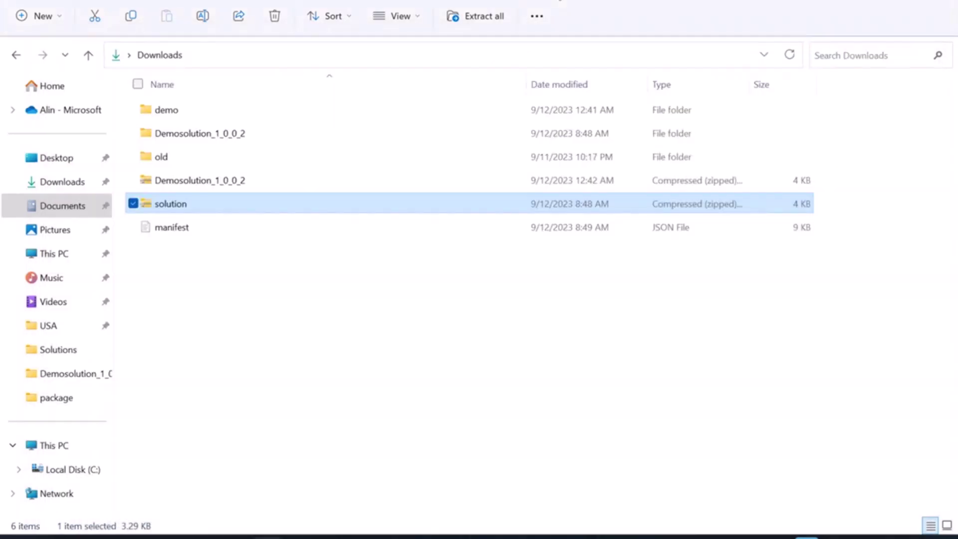
Step: Open manifest.json in VS Code and fold the subactions block
left_click(225, 271)
left_click(166, 229)
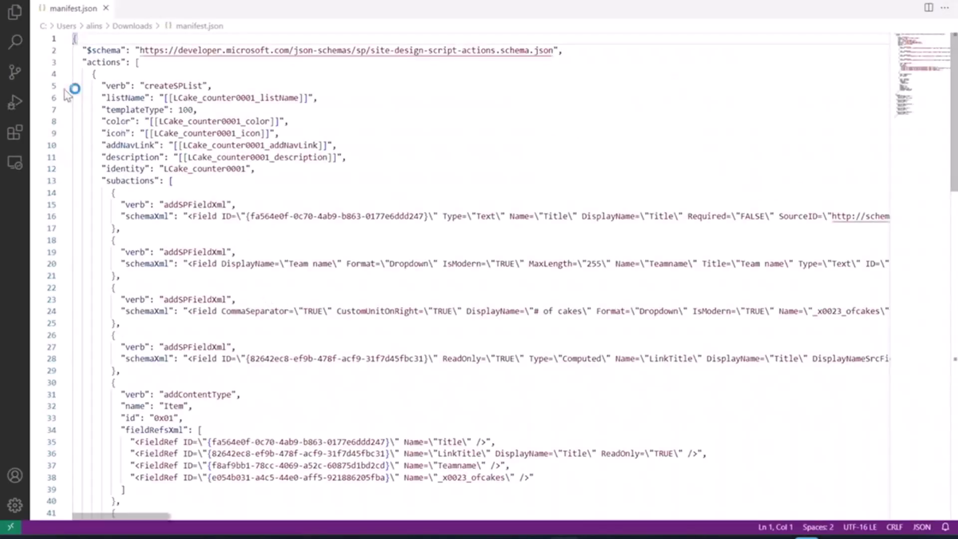
left_click(66, 181)
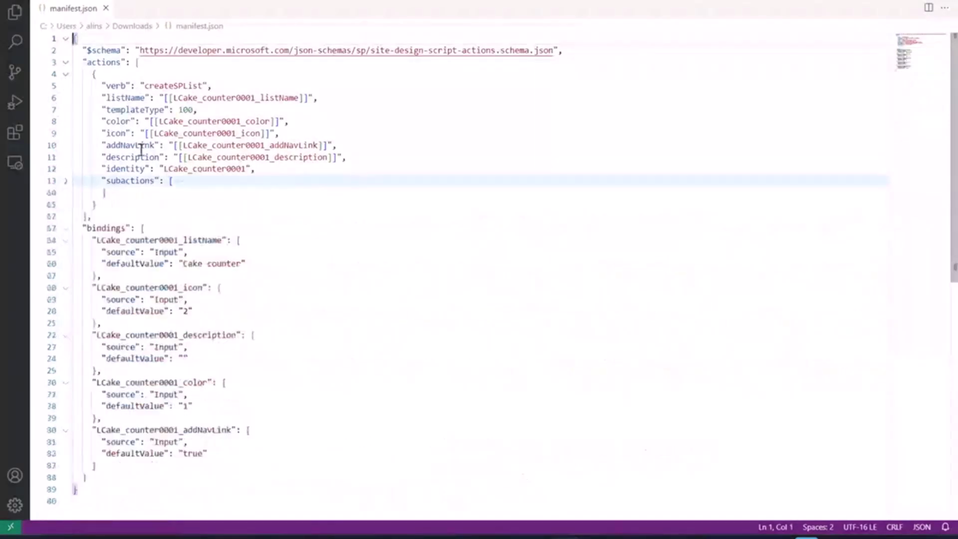
left_click(216, 86)
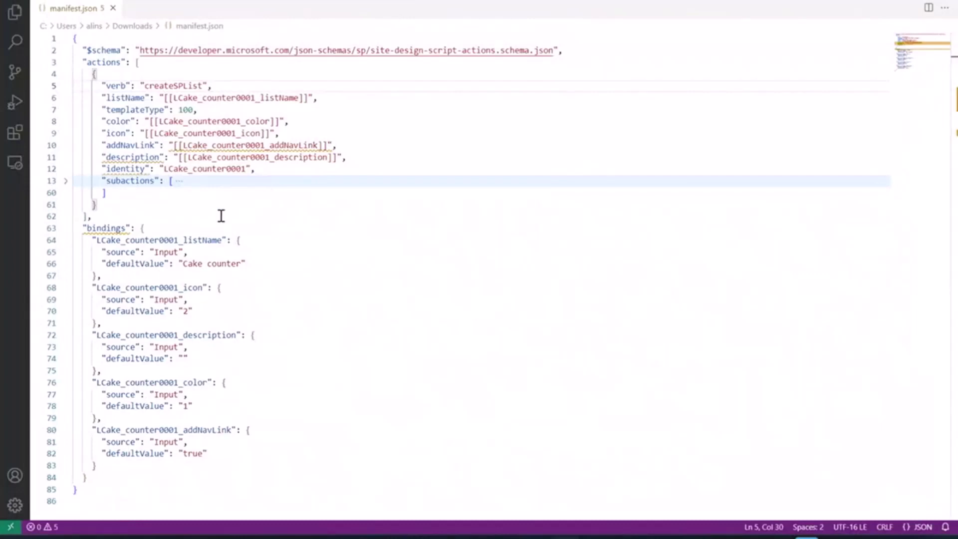
Step: Paste an importBusinessApps action for solution.zip after createSPList, check its listName, and save
left_click(99, 220)
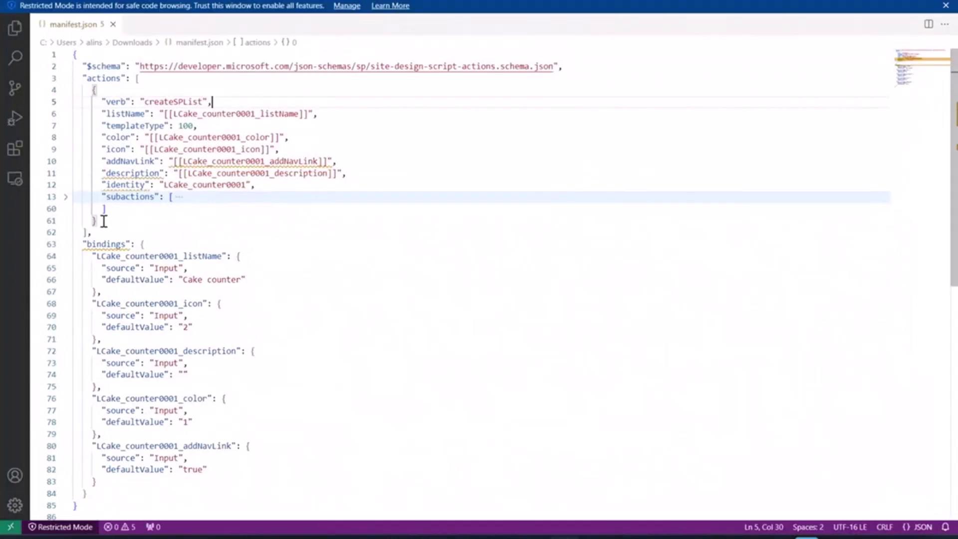
key("ctrl+v")
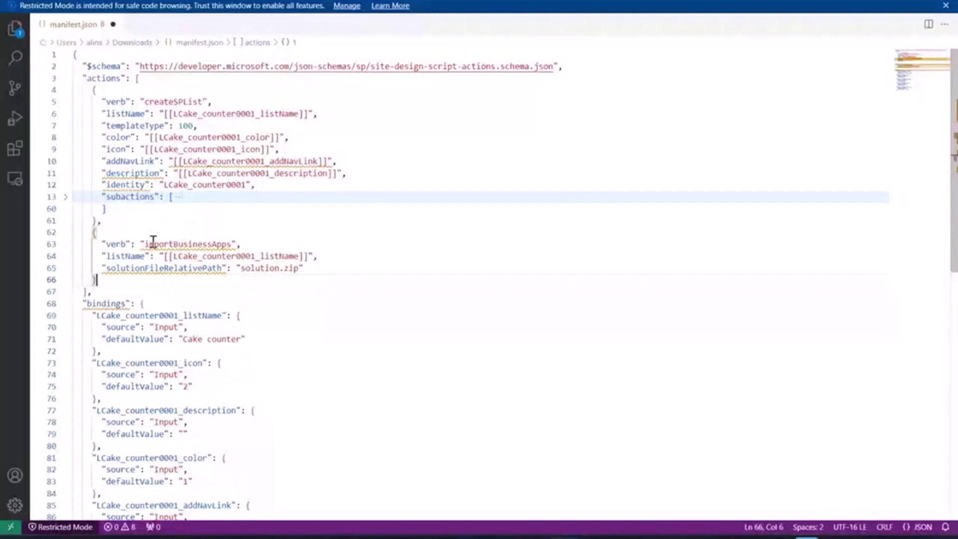
mouse_move(200, 255)
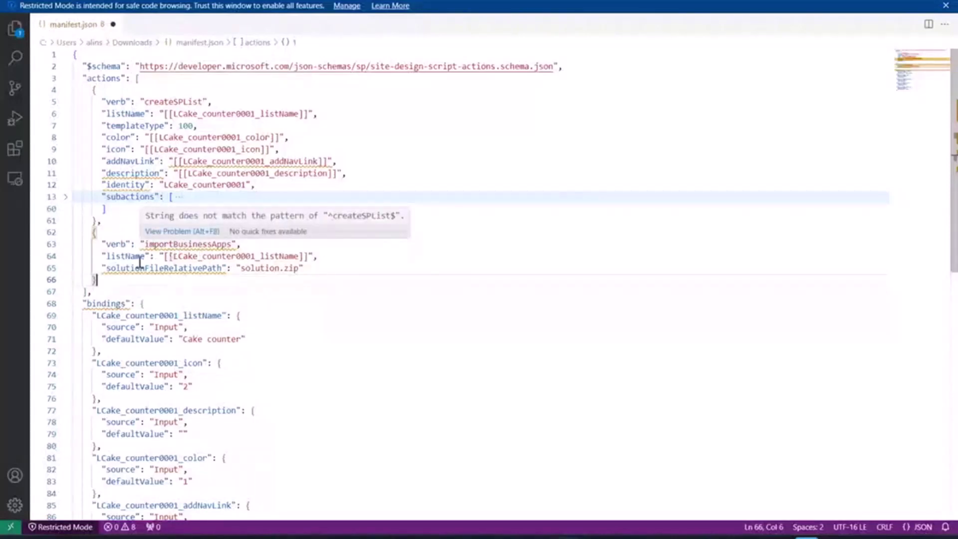
left_click(168, 256)
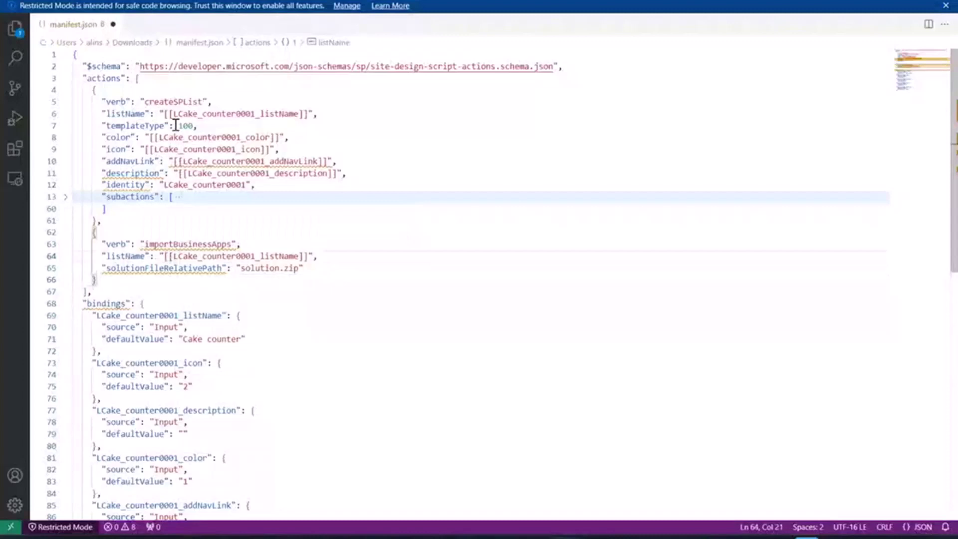
left_click_drag(169, 114, 300, 115)
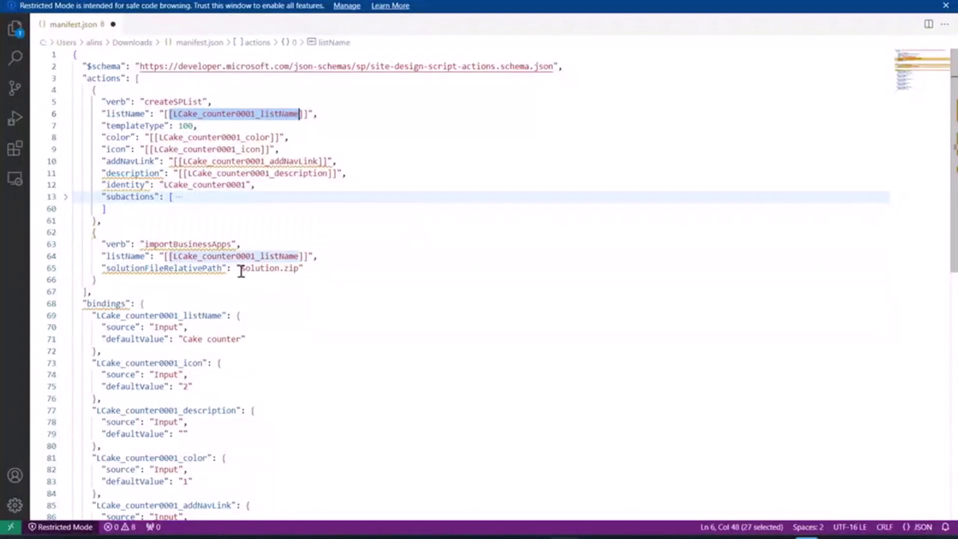
left_click_drag(241, 270, 299, 268)
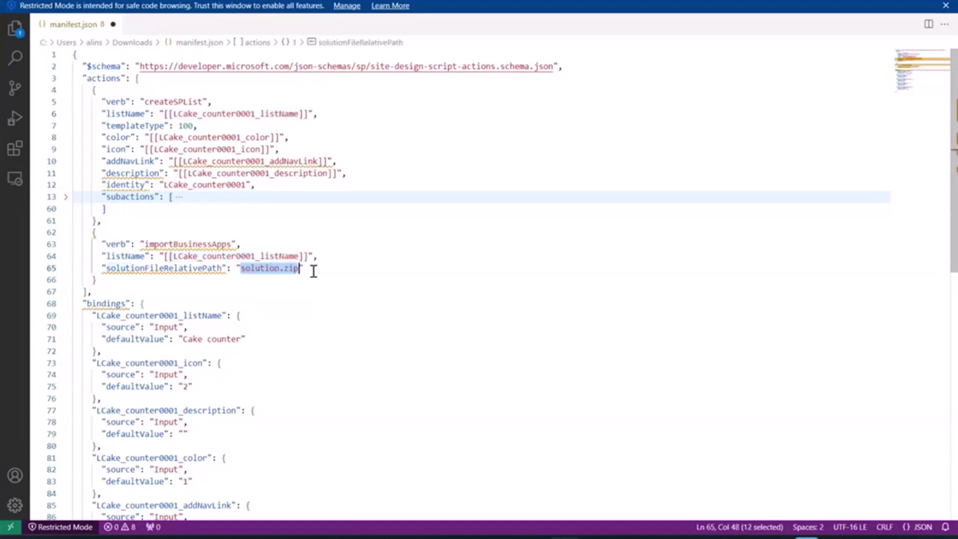
left_click(312, 270)
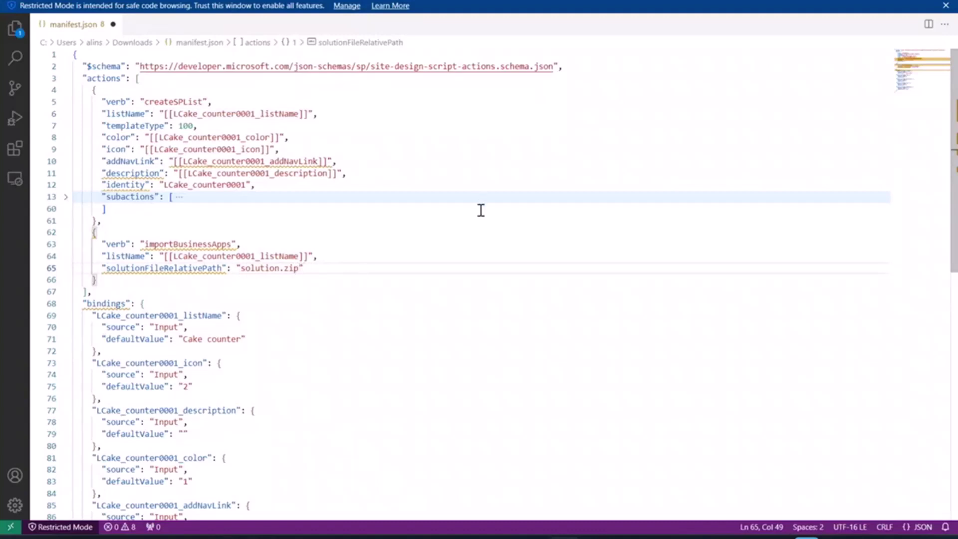
key("ctrl+s")
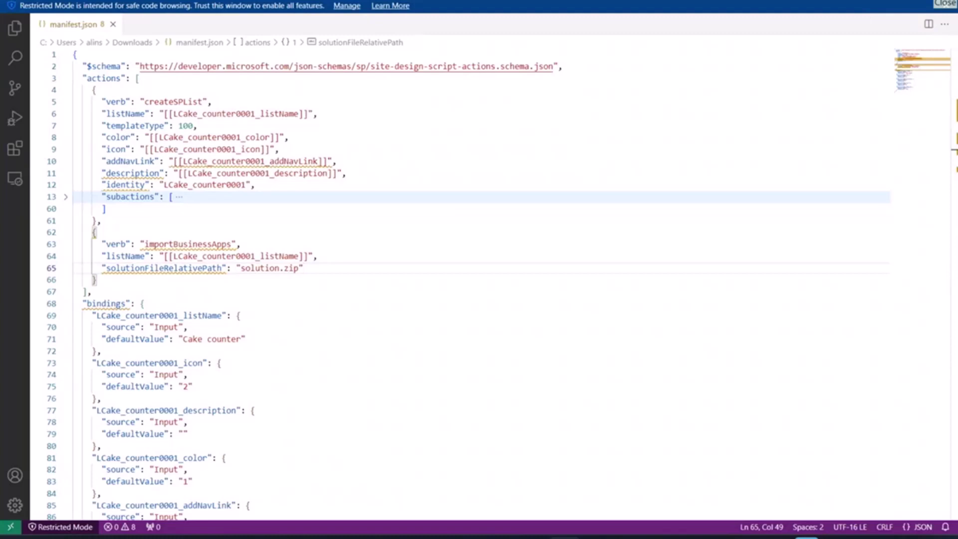
Step: Zip manifest and solution together into a file named package, then return to PowerShell
left_click(946, 1)
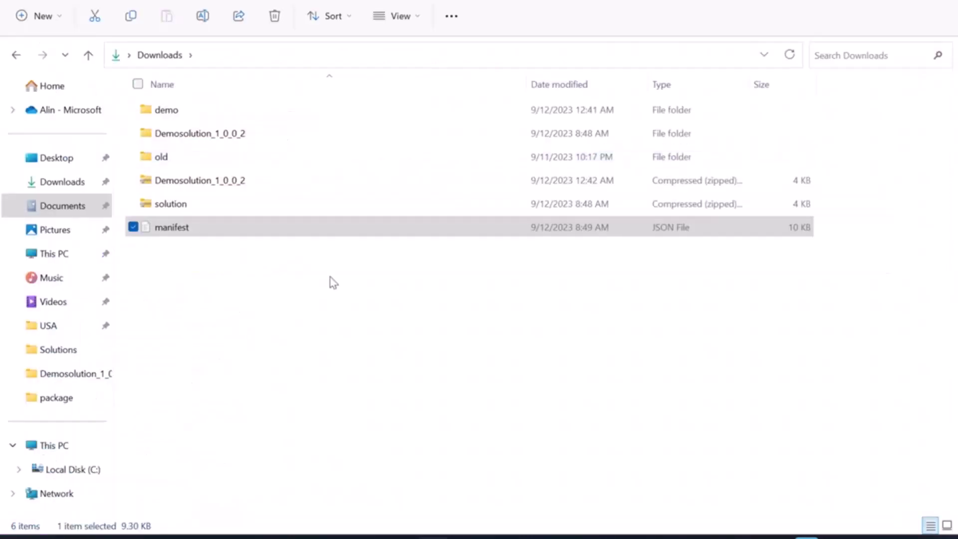
left_click(215, 214, "ctrl")
right_click(215, 213)
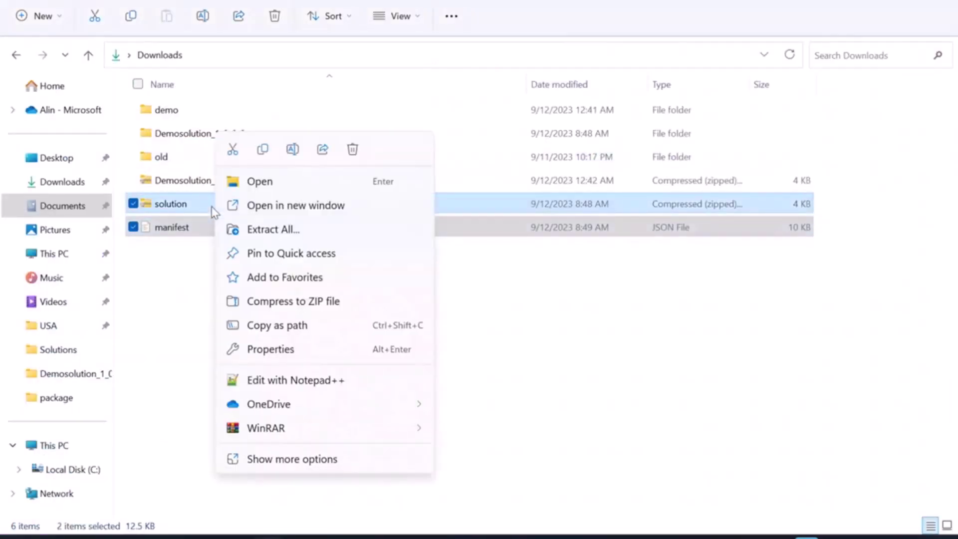
left_click(256, 301)
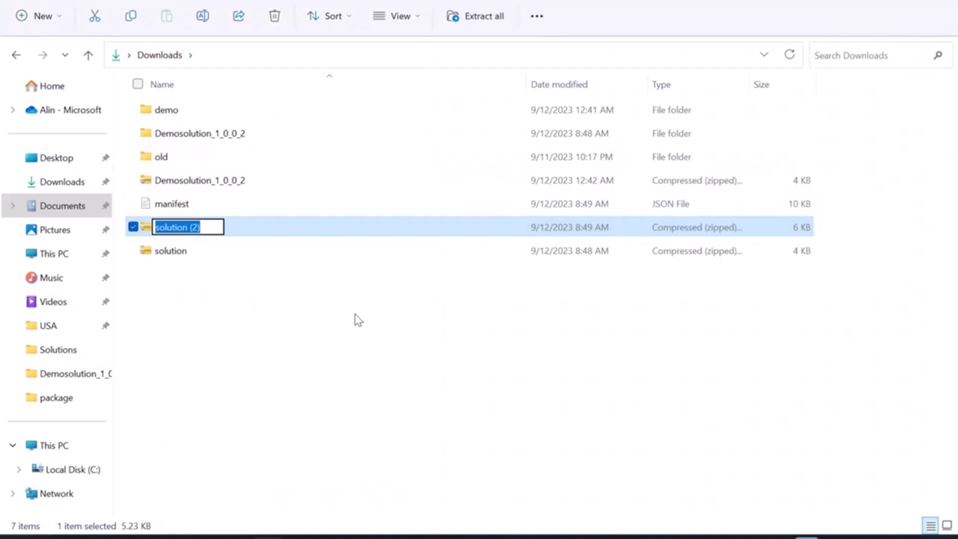
type("package")
key("Return")
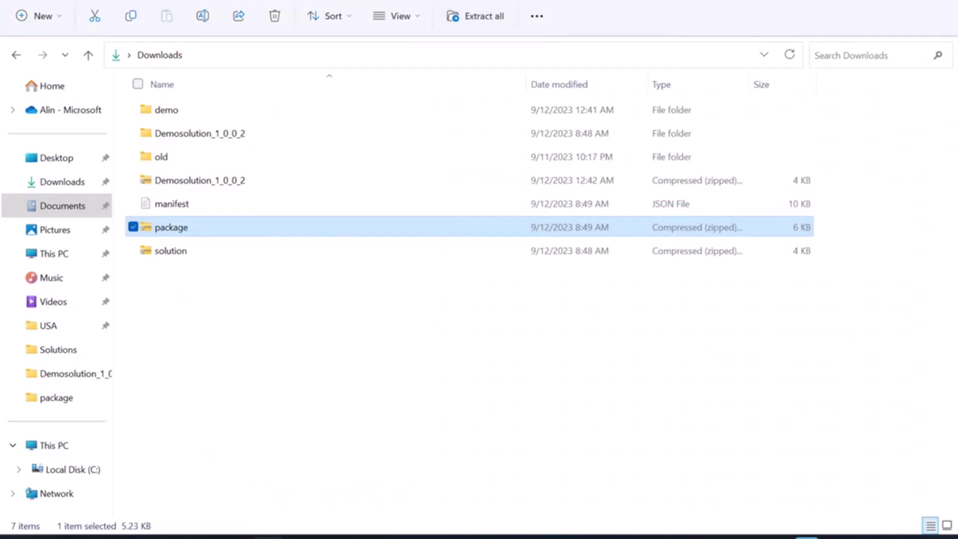
left_click(395, 340)
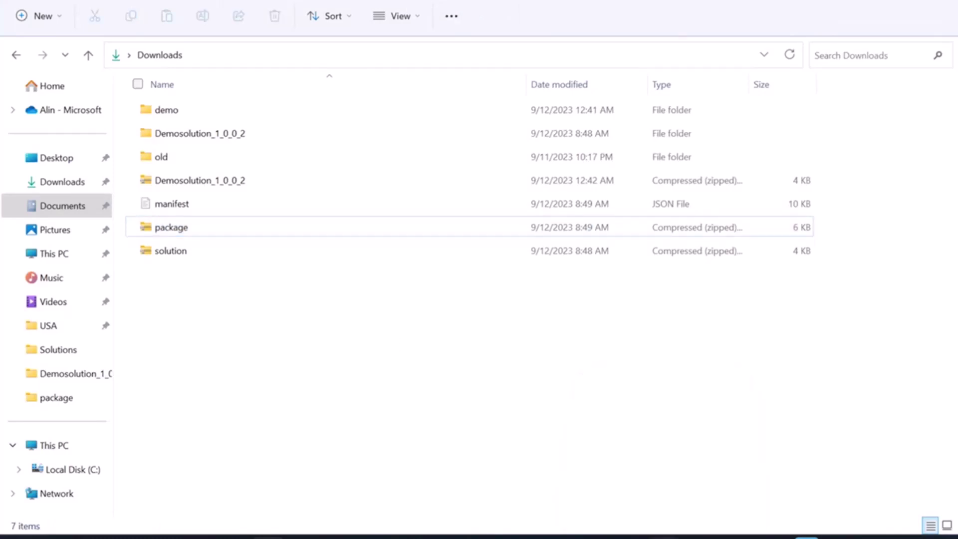
left_click(664, 537)
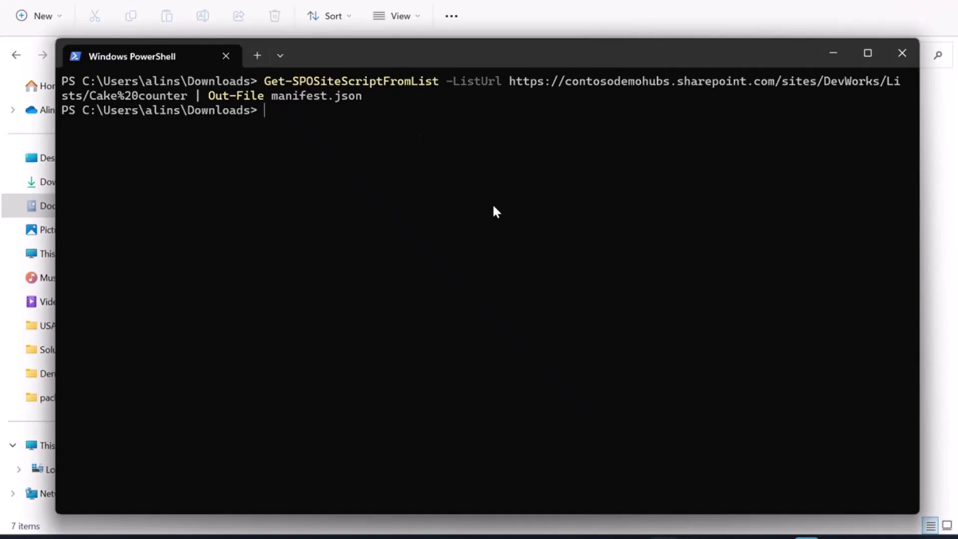
Step: List the existing list designs, then upload the Cake Counter site script package and display its details
type("Get-SPOListDesign | ft -a")
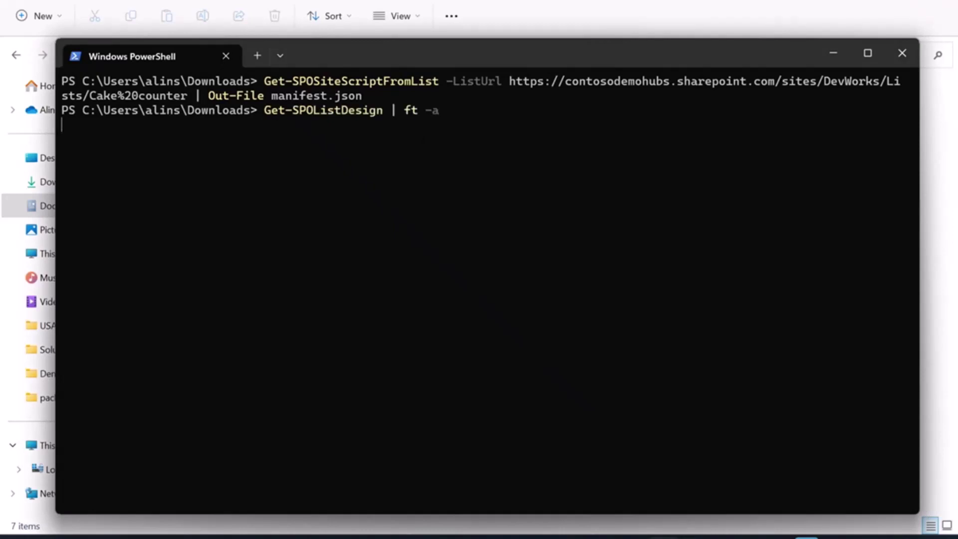
key("Return")
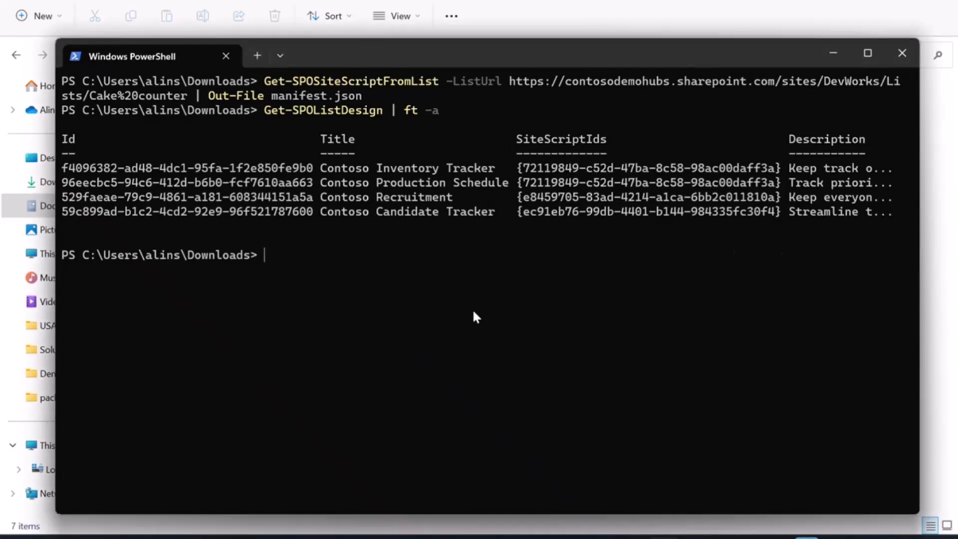
type("$pkg = Add-SPOSiteScriptPackage -Title \"Cake Counter\" -Description \"Track the number of anniversary cakes ordered by each team\" -ContentPath '.\\package.zip'")
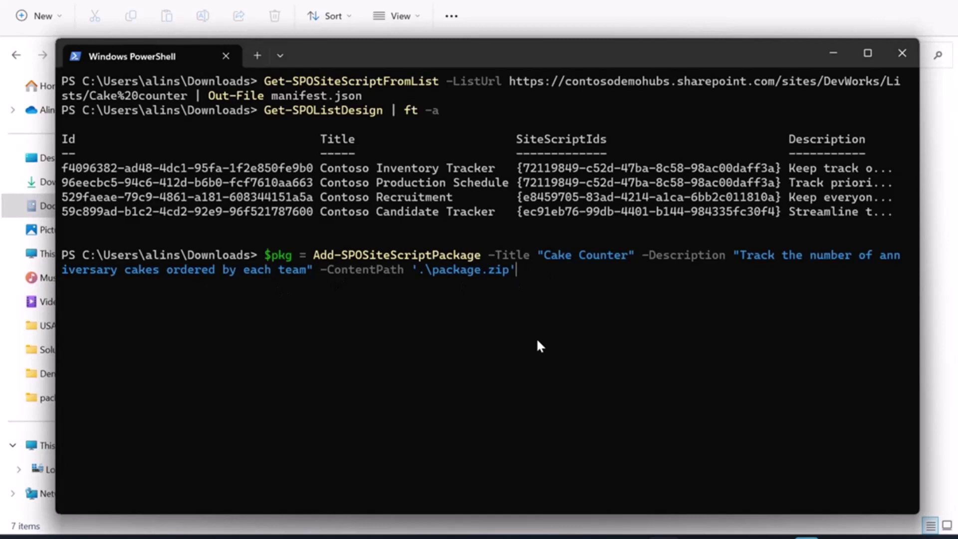
key("Return")
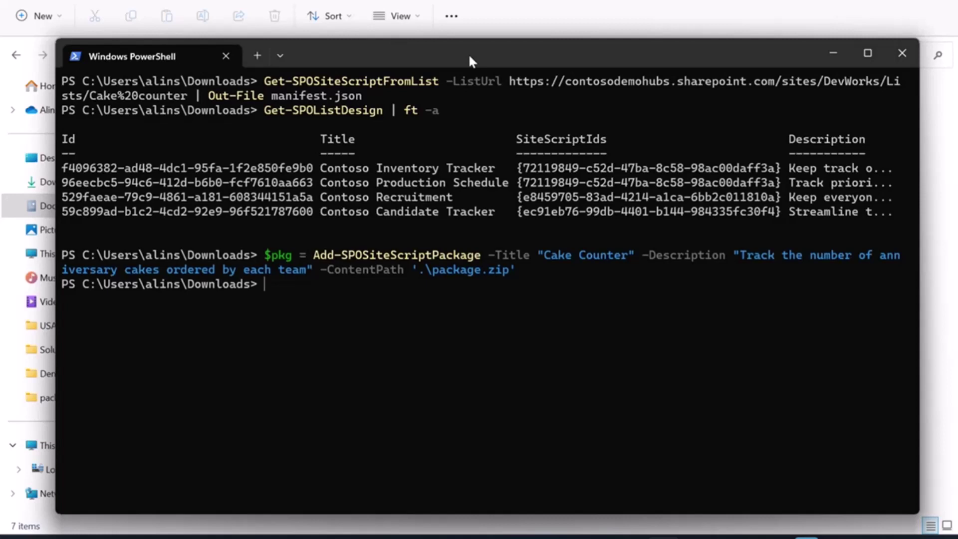
type("$pkg")
key("Return")
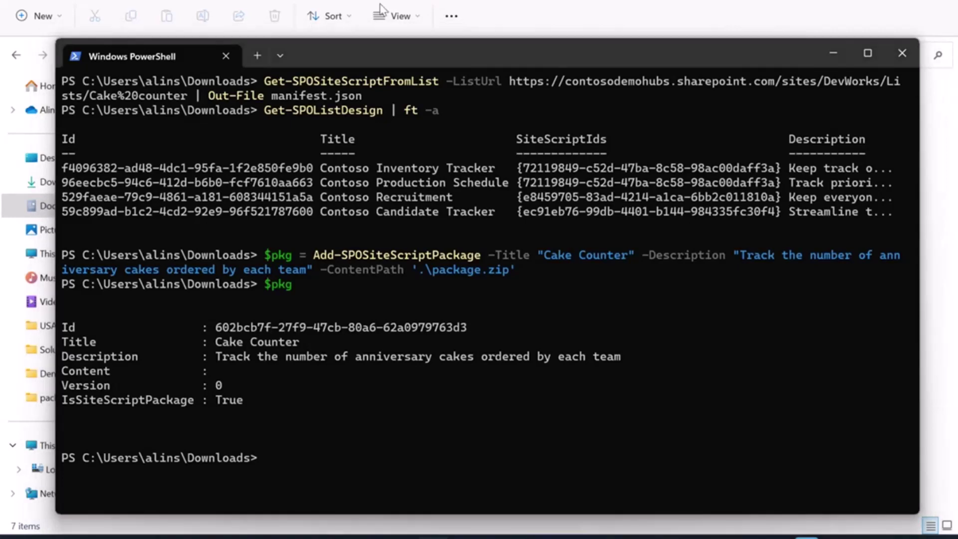
Step: Create the Contoso Cake Counter list design from the package and confirm it appears as the fifth design
type("$ld = Add-SPOListDesign -Title \"Contoso Cake Counter\" -Description \"Track the number of anniversary cakes ordered by each team\" -SiteScripts $pkg.Id")
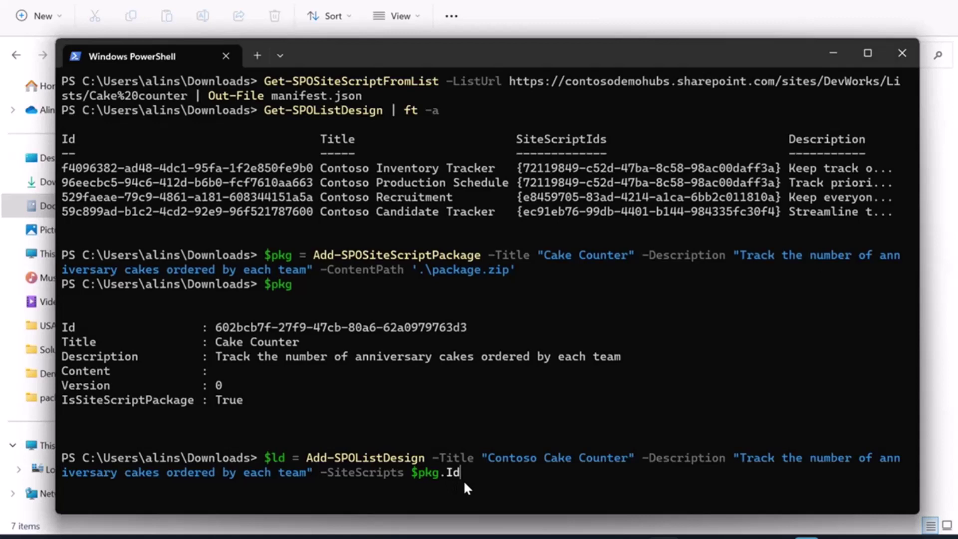
key("Return")
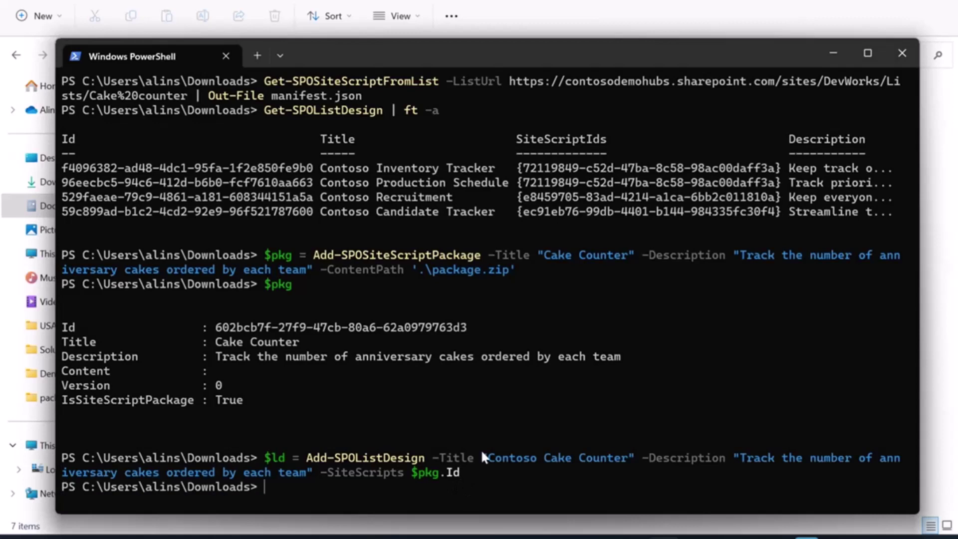
key("Up")
key("Up")
key("Up")
key("Up")
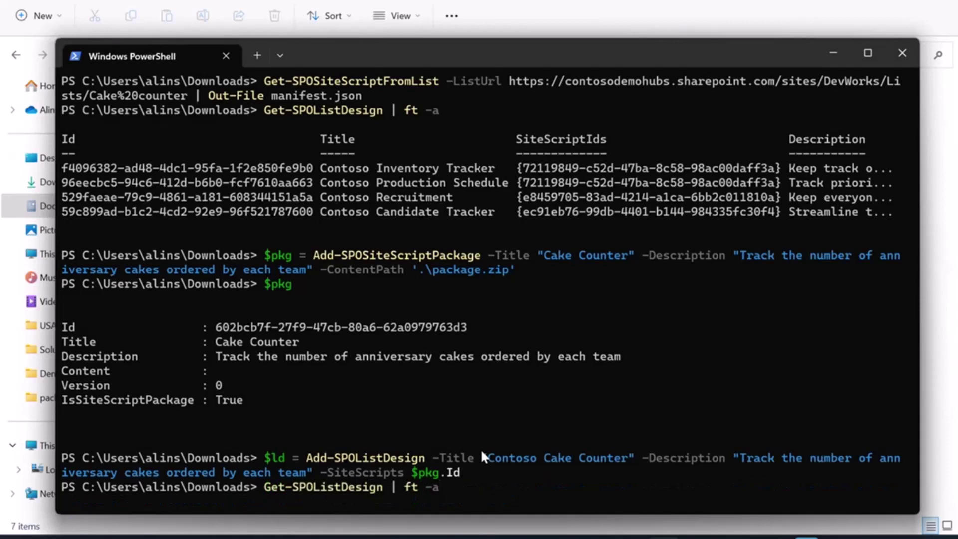
key("Return")
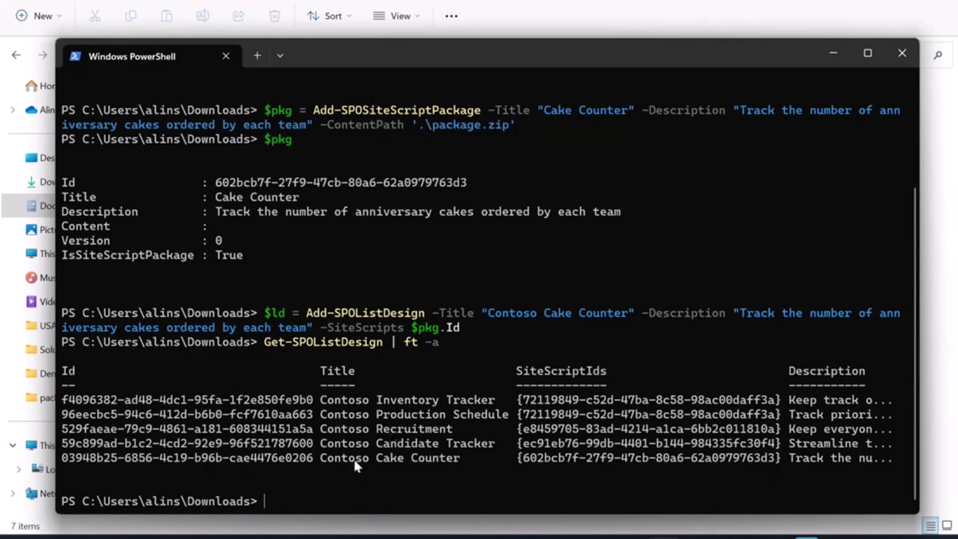
Step: Create a new list on Project C.A.K.E. from the organization's Contoso Cake Counter template, keeping the default name
left_click(364, 538)
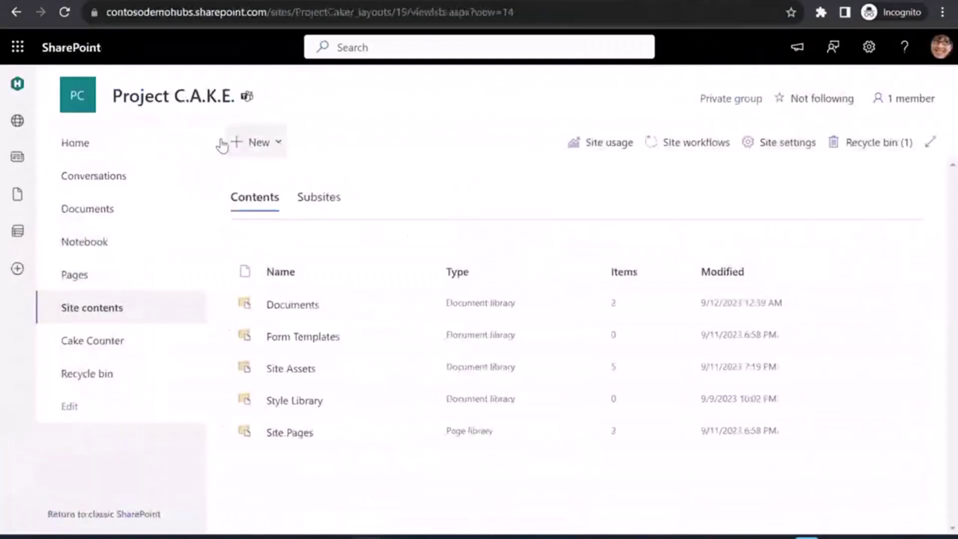
left_click(270, 143)
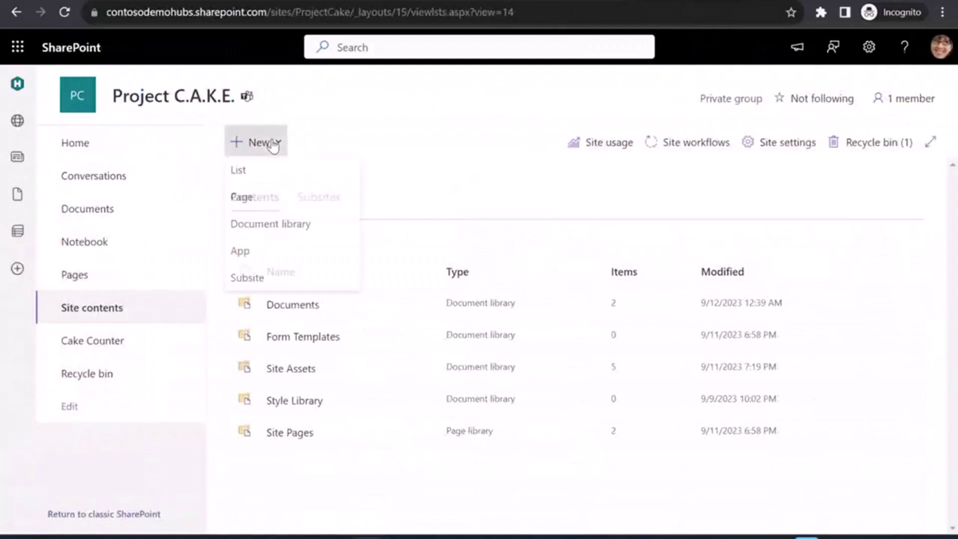
left_click(259, 170)
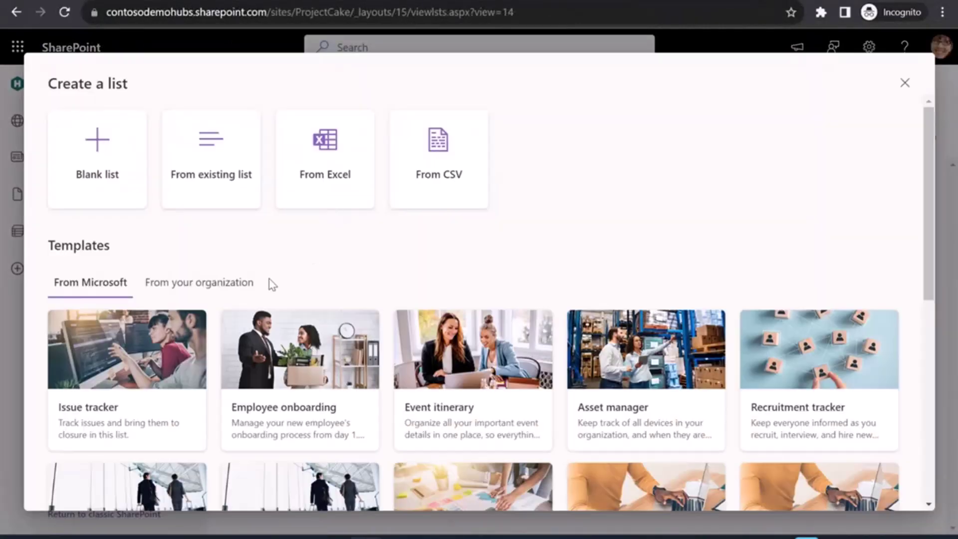
left_click(218, 292)
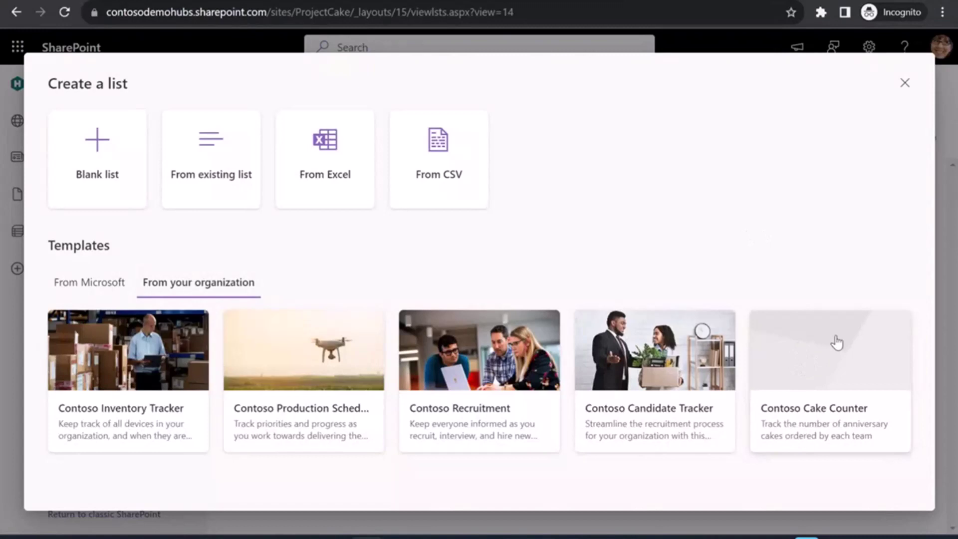
left_click(817, 359)
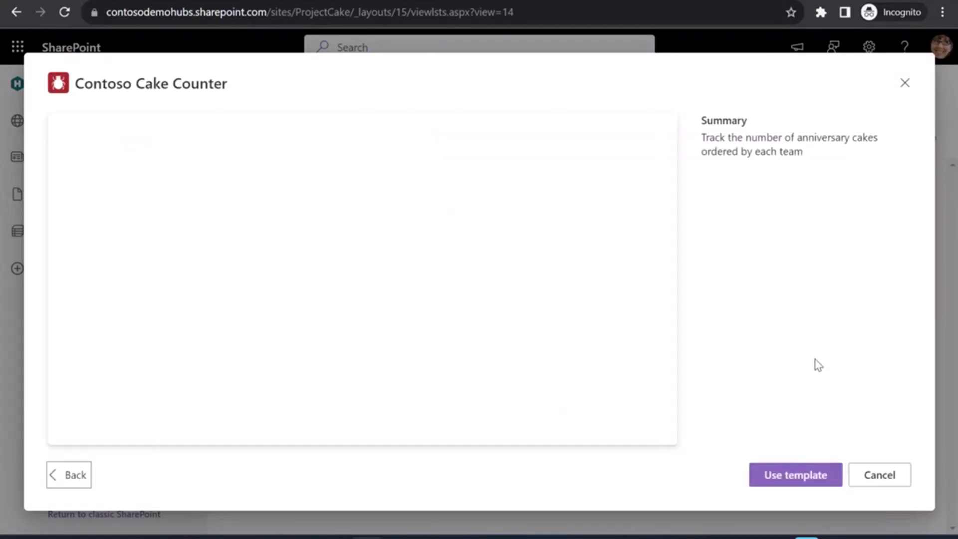
left_click(794, 477)
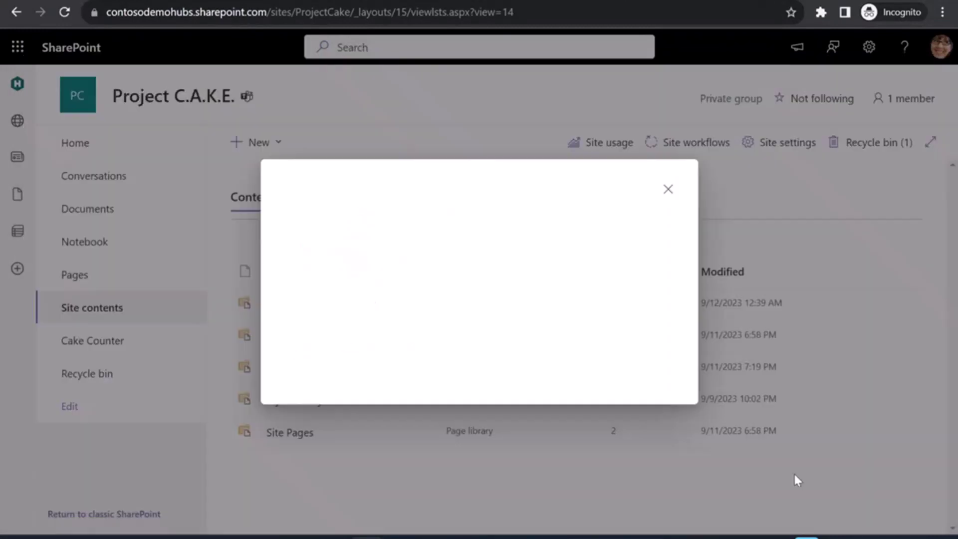
left_click(584, 371)
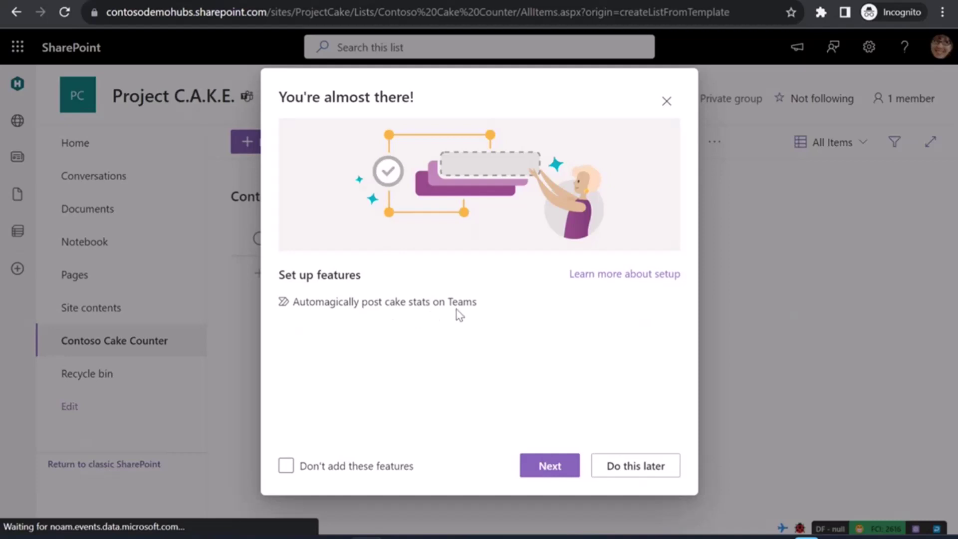
Step: Finish the Automagically post cake stats on Teams setup through the features and connection checks, then close it
left_click(549, 467)
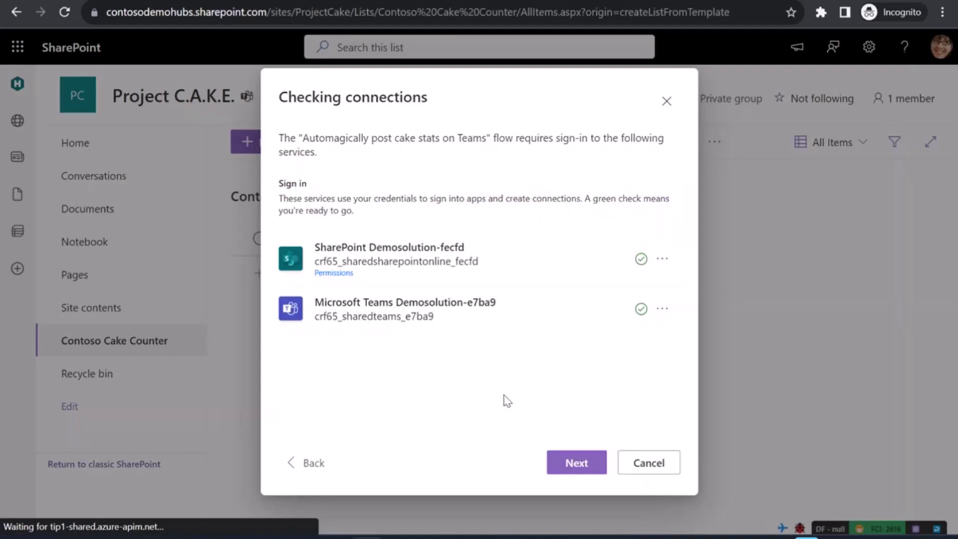
left_click(575, 468)
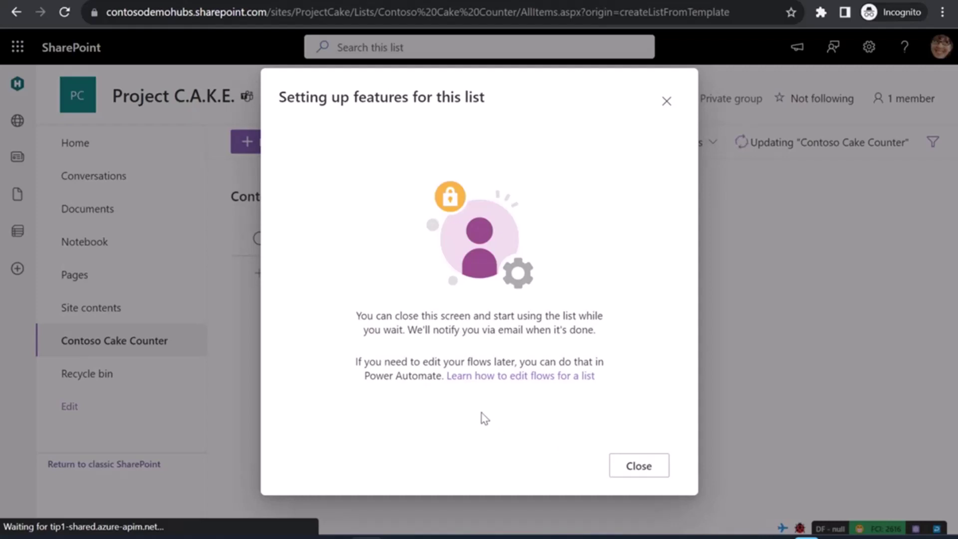
left_click(638, 467)
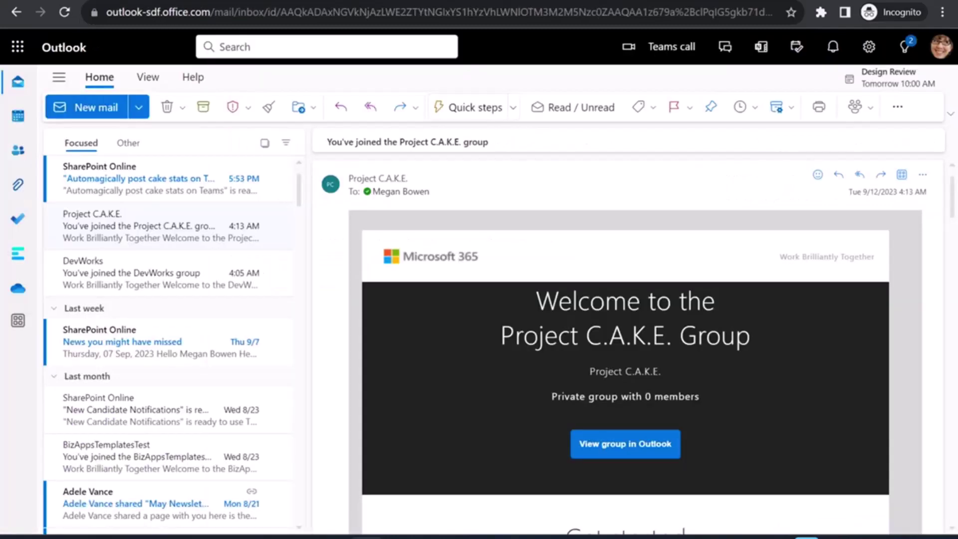
Step: Read the SharePoint Online email saying the cake stats flow is ready, showing its blocked content
left_click(145, 170)
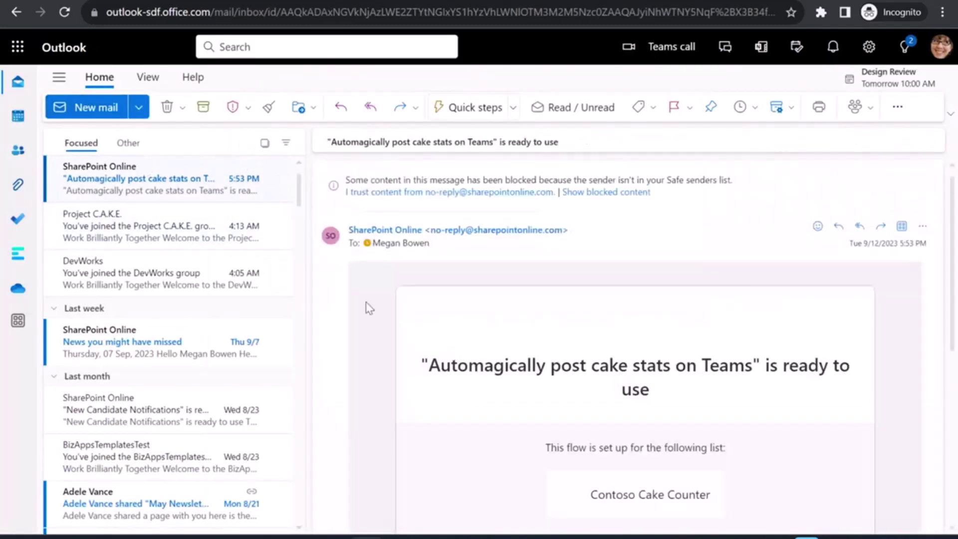
left_click(597, 192)
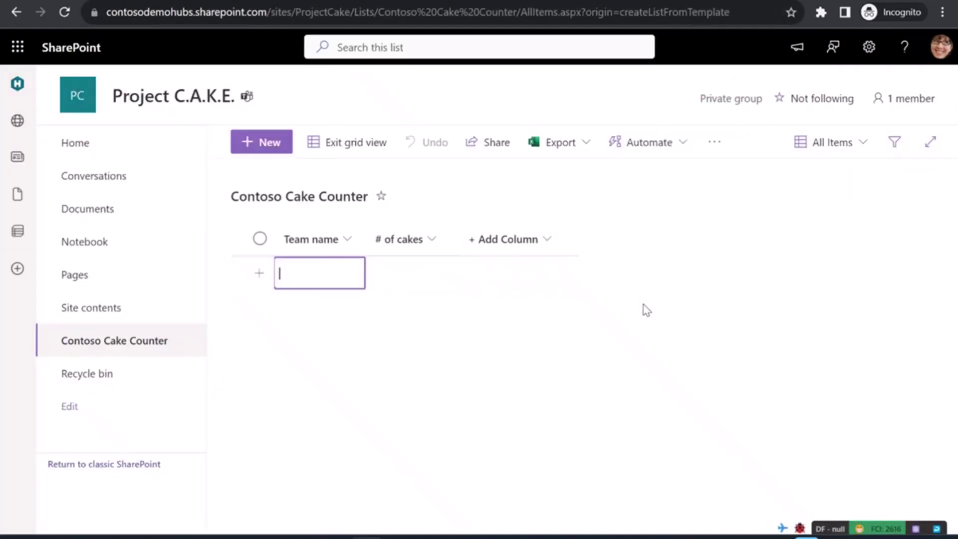
Step: Add a list item with team name SharePoint and 12 cakes
type("SharePoint")
key("Tab")
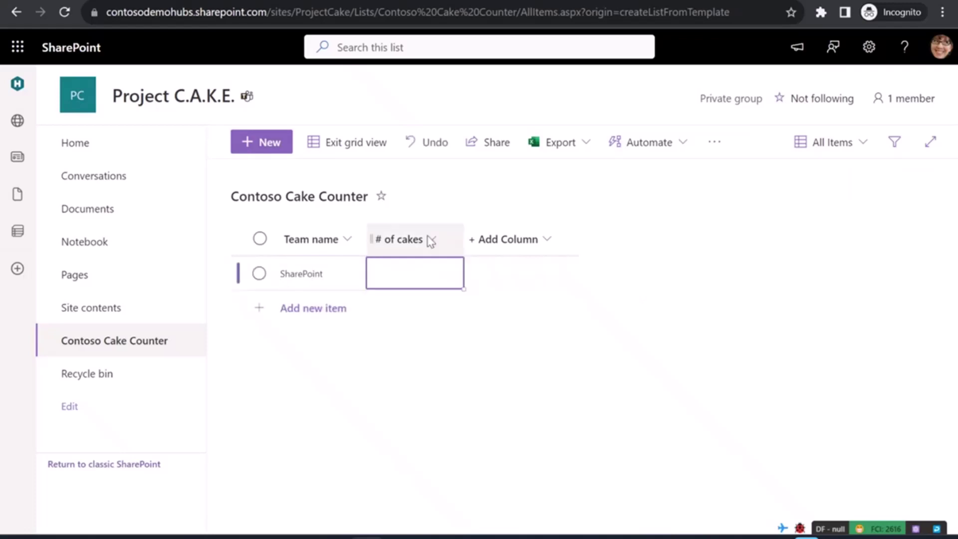
type("12")
key("Return")
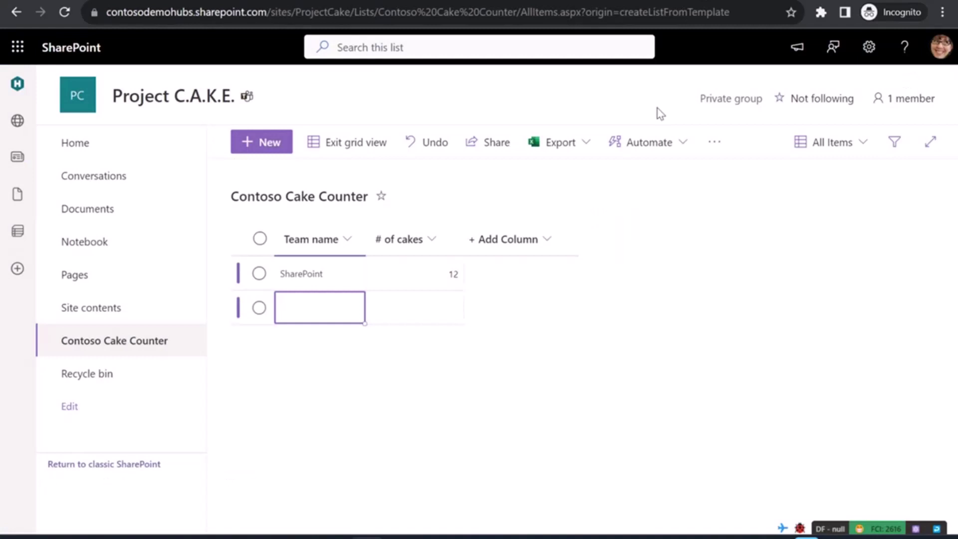
Step: Go to the list's Integrate > Power Automate options from the more-commands menu
left_click(714, 142)
mouse_move(705, 179)
mouse_move(688, 199)
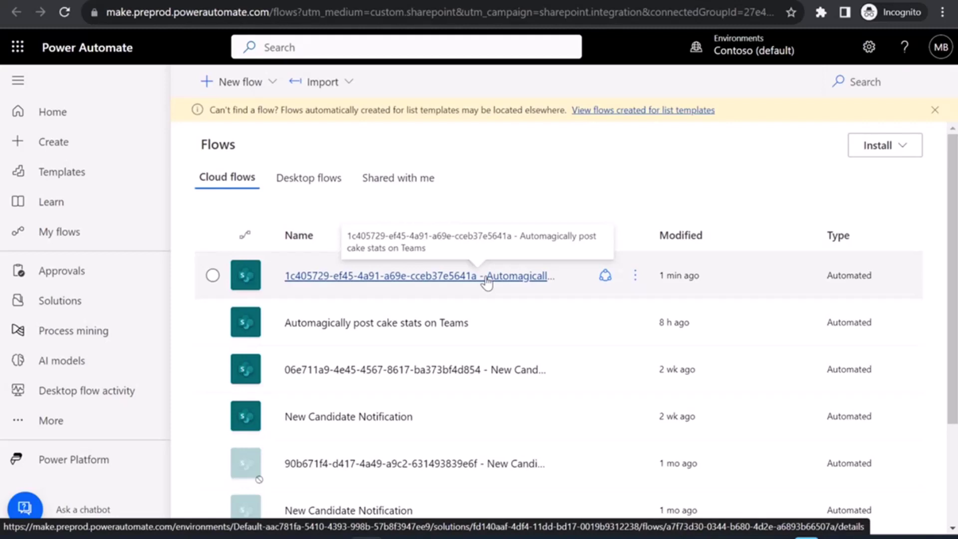
Step: Open the Automagically post cake stats on Teams flow, refresh its runs several times, then edit it
left_click(487, 277)
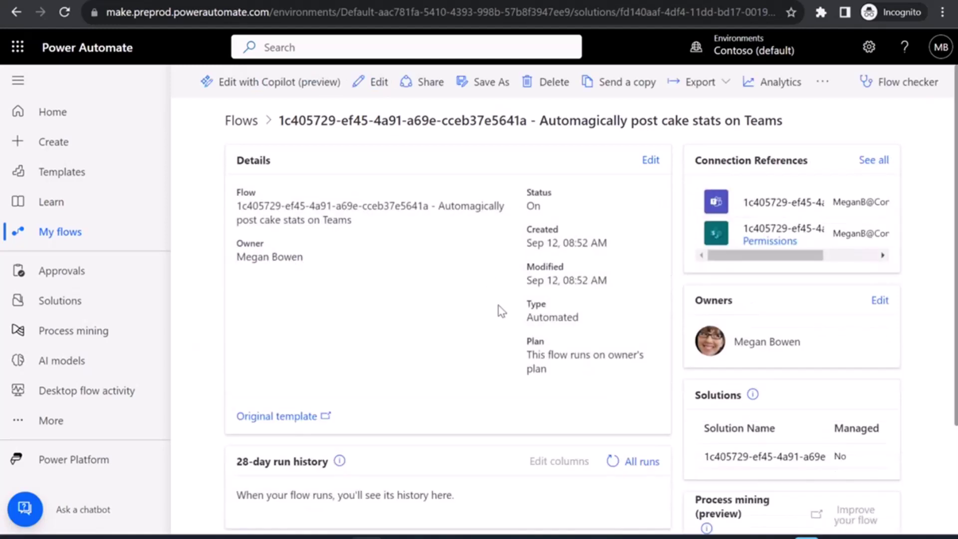
left_click(613, 462)
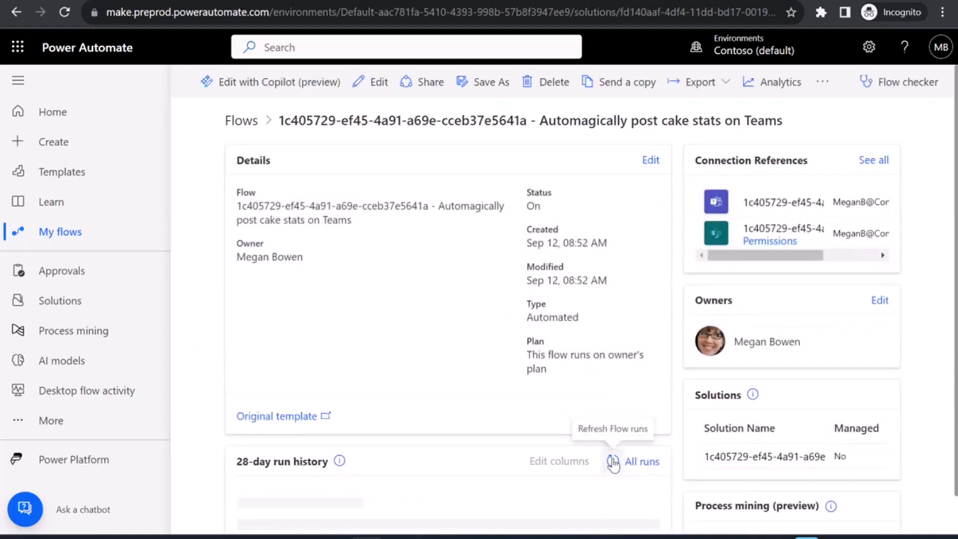
left_click(614, 465)
left_click(612, 464)
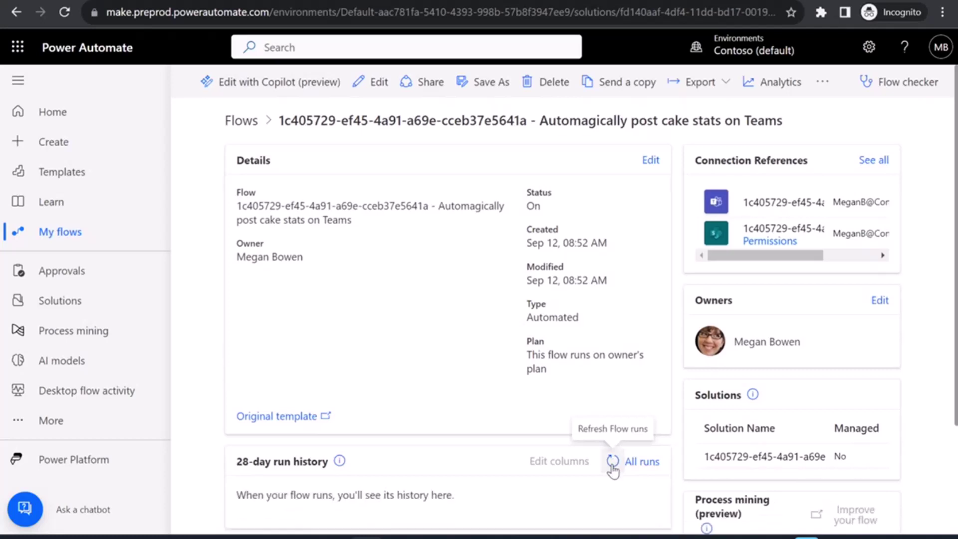
left_click(612, 464)
left_click(613, 466)
left_click(613, 466)
left_click(613, 465)
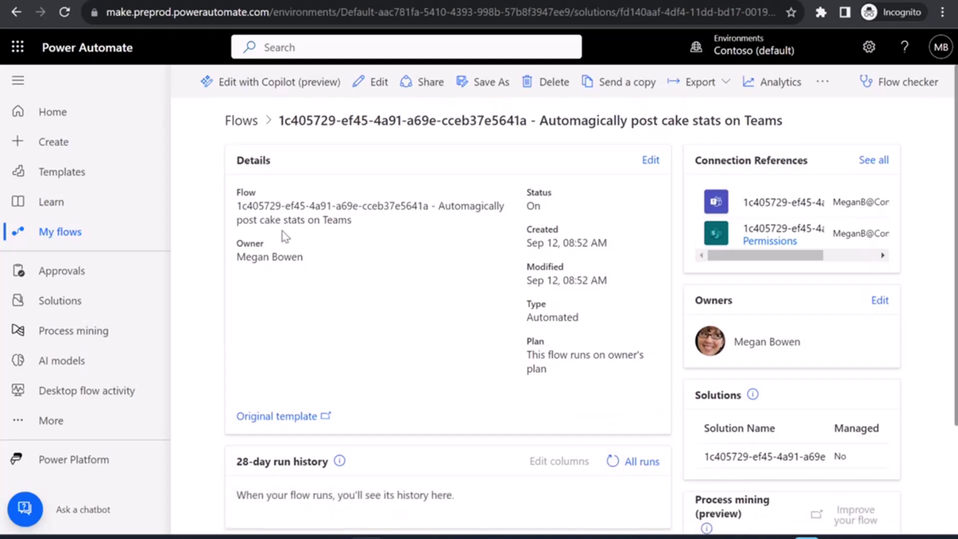
left_click(362, 82)
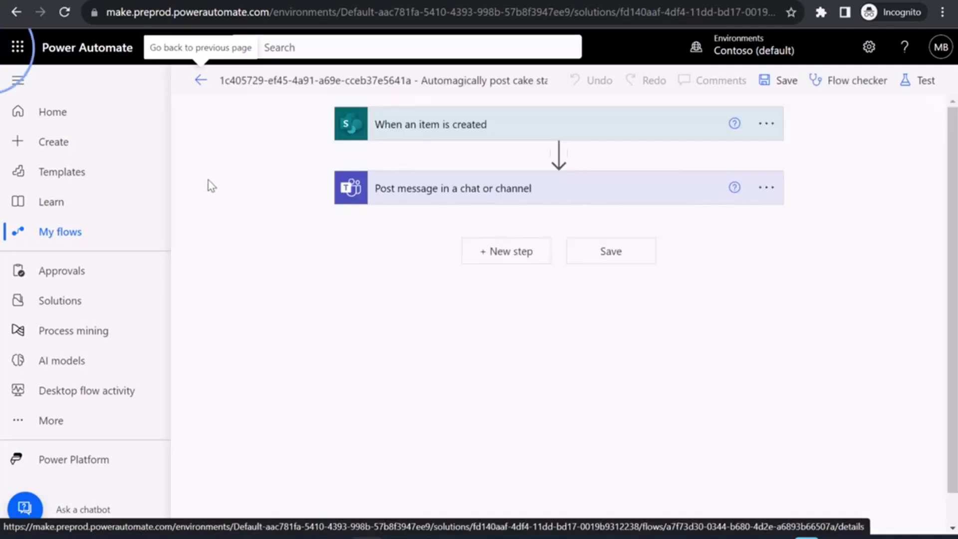
Step: Inspect the item-created trigger and Teams post message step settings, then return to the flow details
left_click(507, 129)
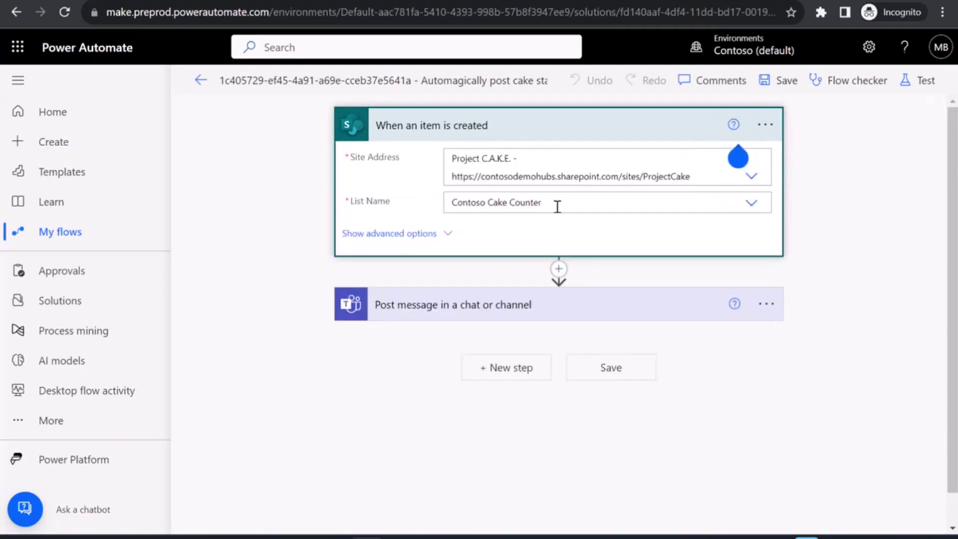
left_click(429, 305)
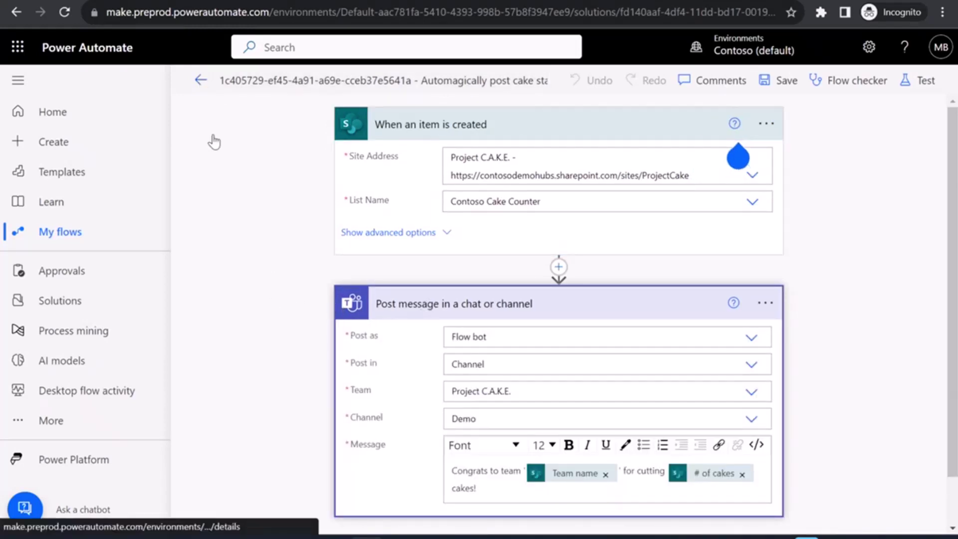
left_click(219, 201)
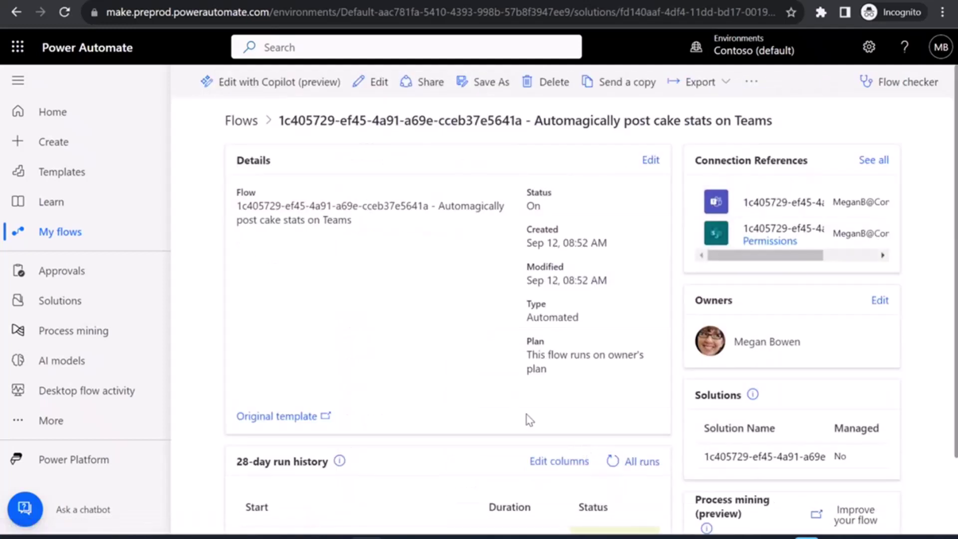
Step: Scroll to the 28-day run history to see the succeeded run from Sep 12, 08:55 AM
scroll(530, 419, "down", 1)
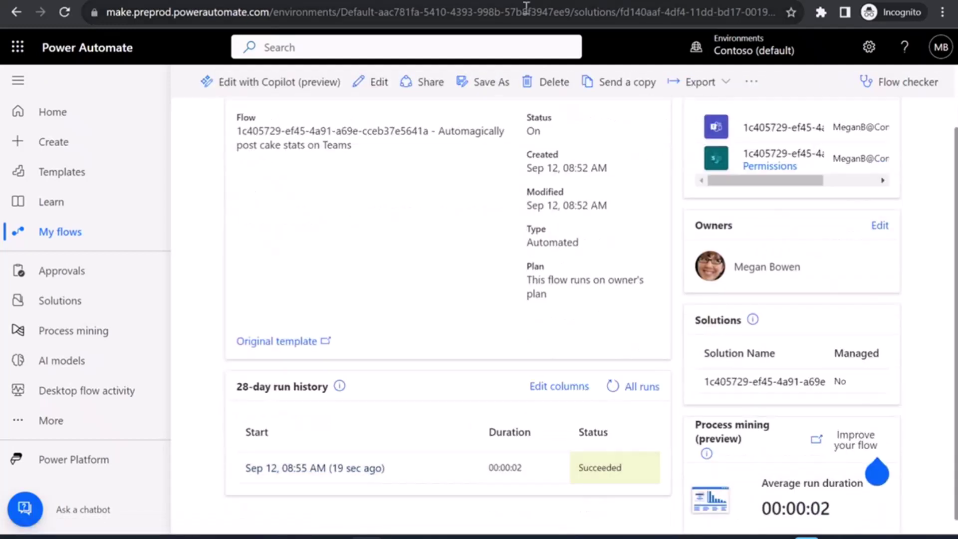